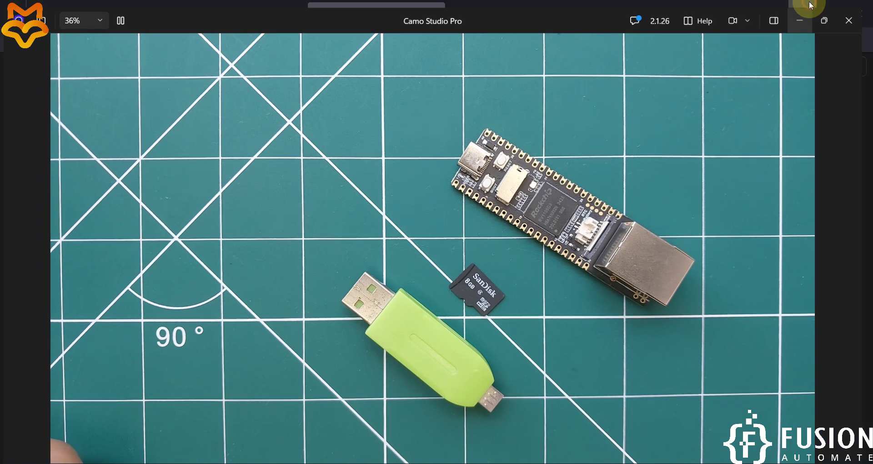
# Switch to the Luckfox wiki in the browser and collapse the Luckfox Pico RV1103 section of its navigation tree.
pyautogui.click(91, 13)
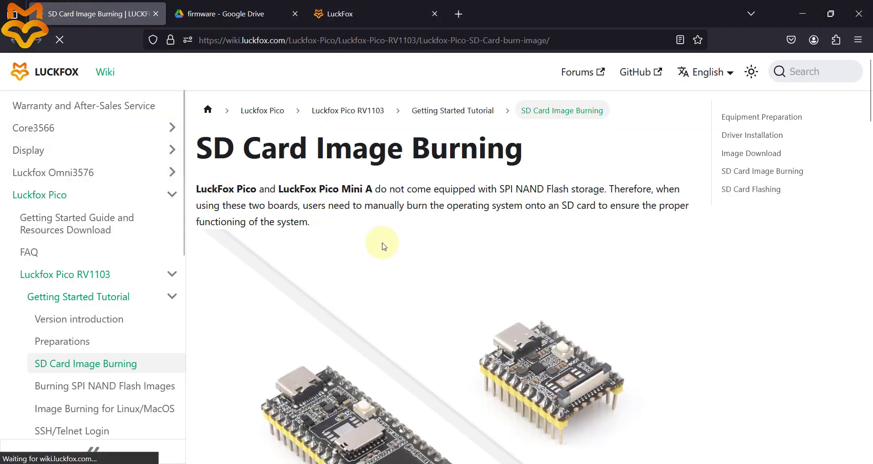
pyautogui.scroll(-2, 382, 246)
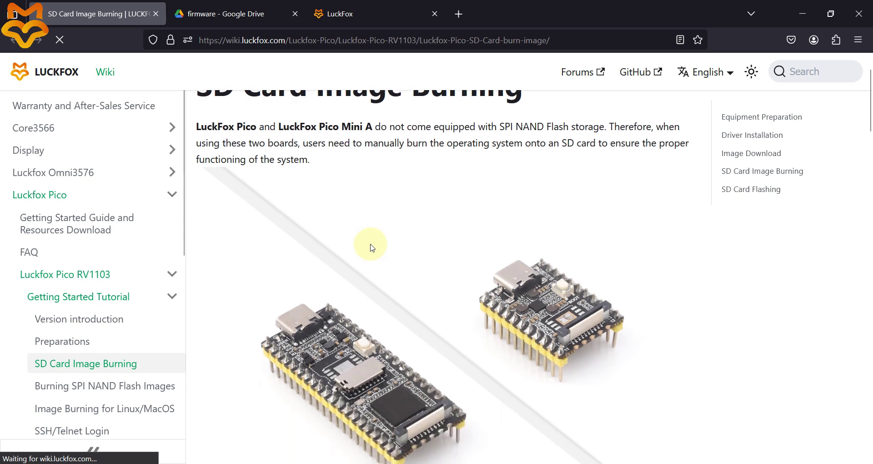
pyautogui.click(171, 278)
pyautogui.scroll(-2, 168, 297)
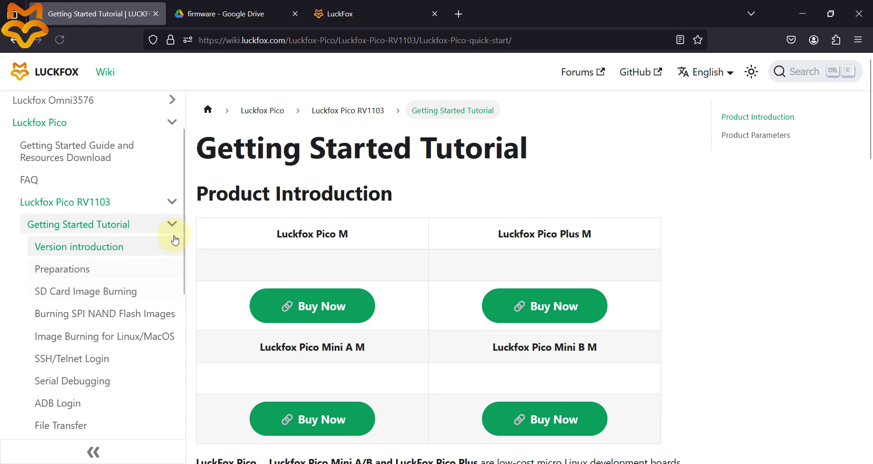
pyautogui.click(175, 230)
pyautogui.click(173, 202)
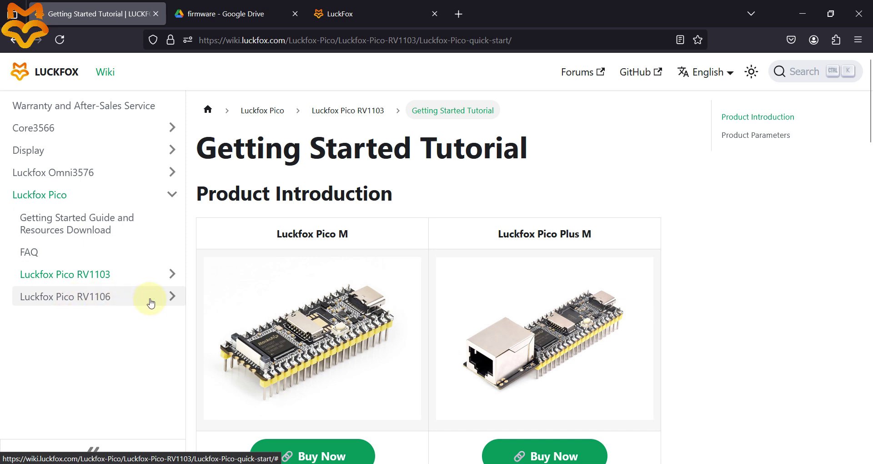
# Open the SD Card Image Burning page from the Getting Started Tutorial for the Luckfox Pico Pro Max under Luckfox Pico RV1106.
pyautogui.click(172, 298)
pyautogui.scroll(-2, 136, 309)
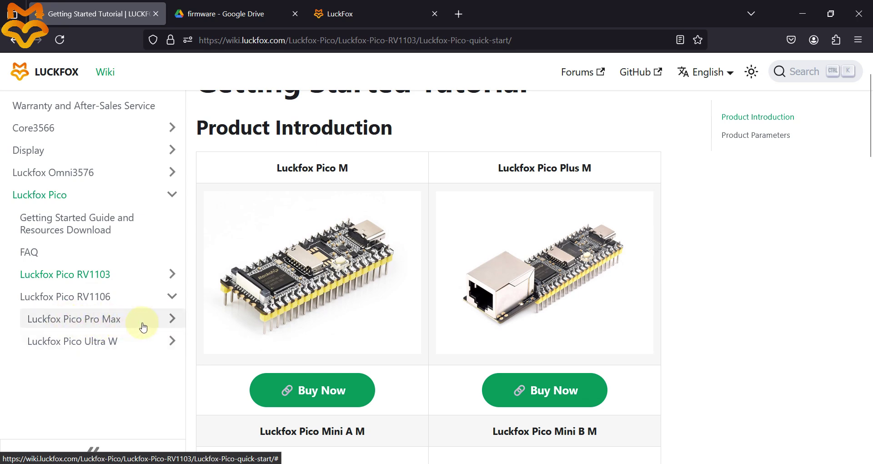
pyautogui.click(173, 321)
pyautogui.scroll(-3, 170, 273)
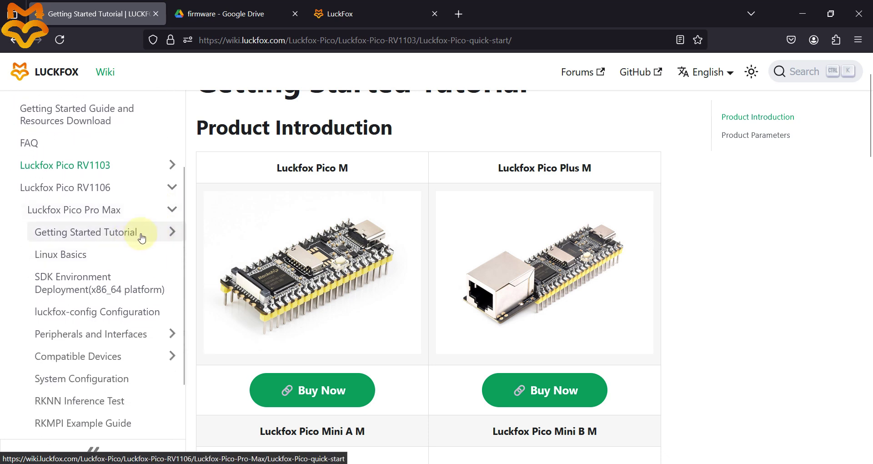
pyautogui.click(172, 231)
pyautogui.scroll(-2, 159, 255)
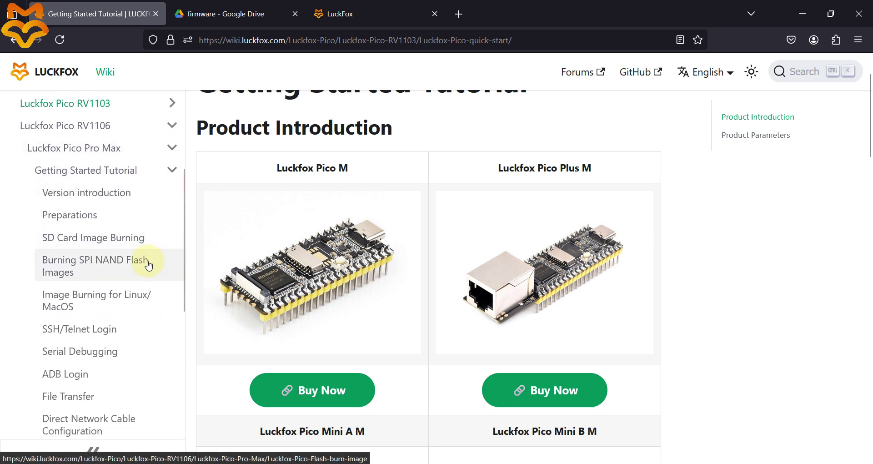
pyautogui.click(73, 243)
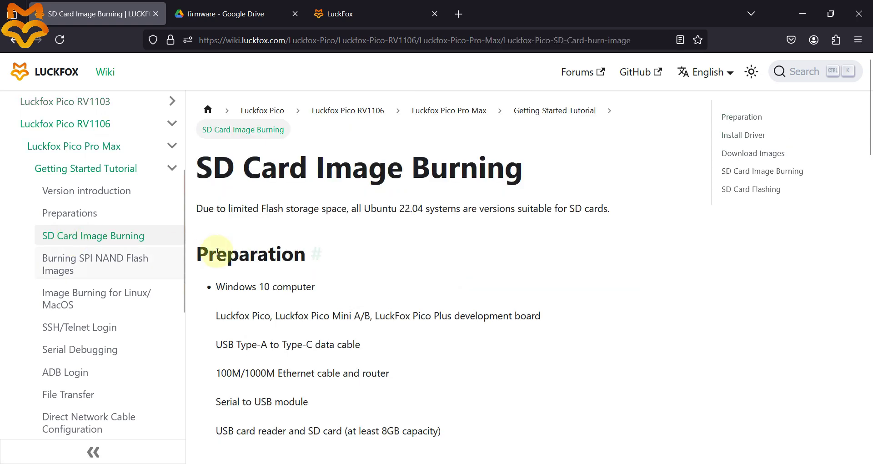
# Review the Preparation requirements and the Install Driver instructions on the SD Card Image Burning page.
pyautogui.doubleClick(275, 177)
pyautogui.tripleClick(275, 177)
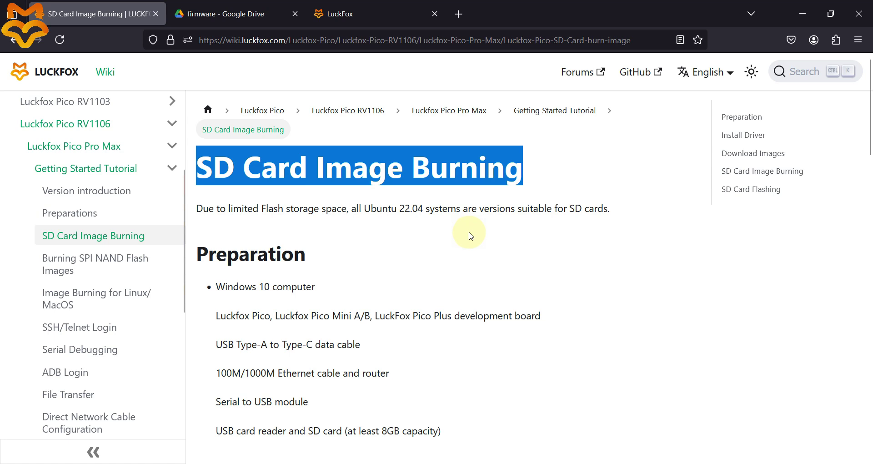
pyautogui.scroll(-2, 460, 277)
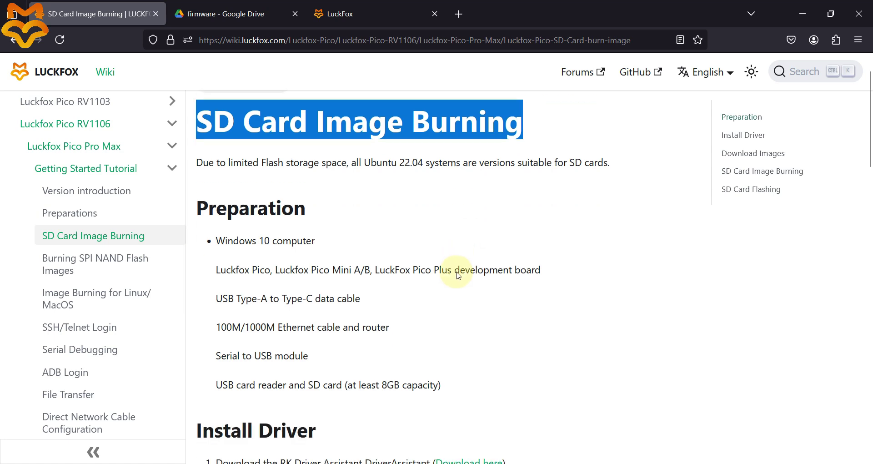
pyautogui.moveTo(225, 198); pyautogui.dragTo(481, 360)
pyautogui.scroll(-3, 482, 360)
pyautogui.click(441, 334)
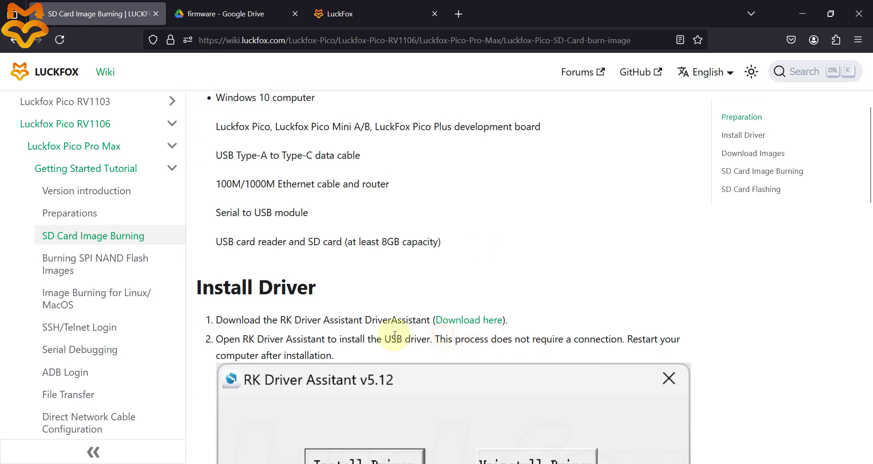
pyautogui.scroll(2, 436, 317)
pyautogui.moveTo(441, 324); pyautogui.dragTo(249, 177)
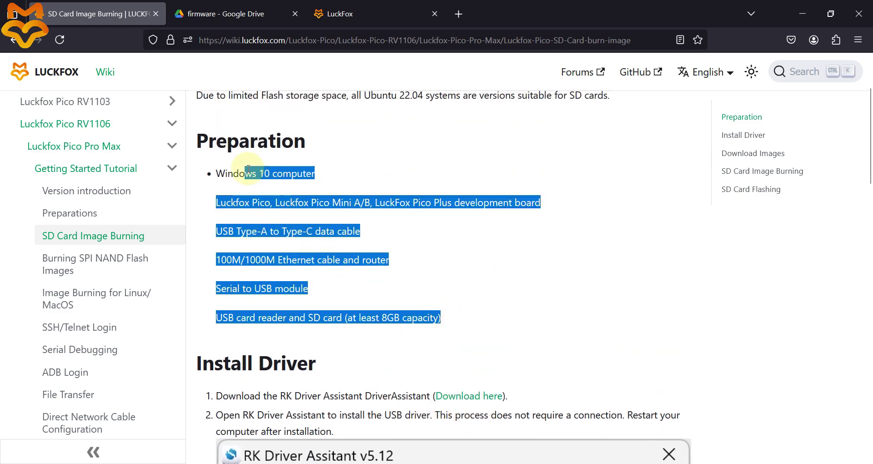
pyautogui.tripleClick(322, 262)
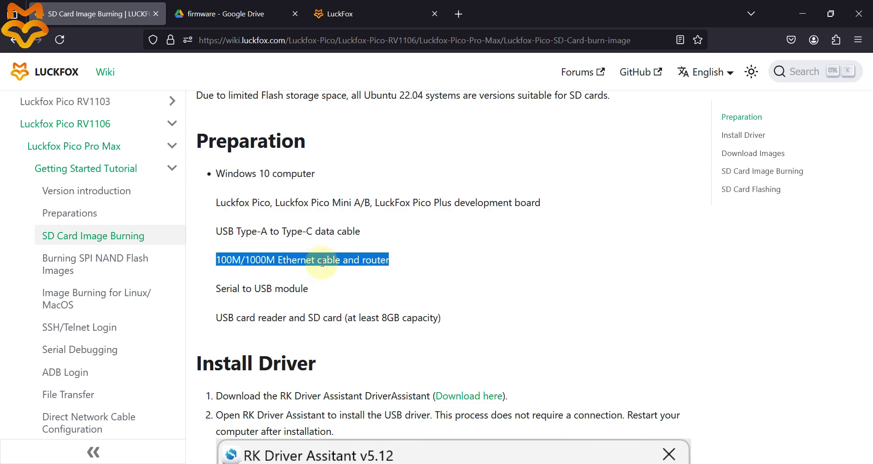
pyautogui.scroll(-3, 322, 263)
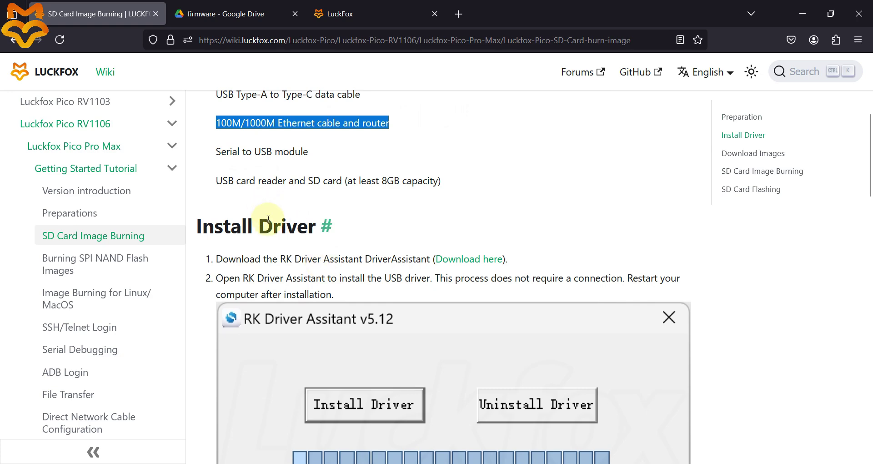
pyautogui.tripleClick(268, 220)
pyautogui.scroll(-1, 268, 223)
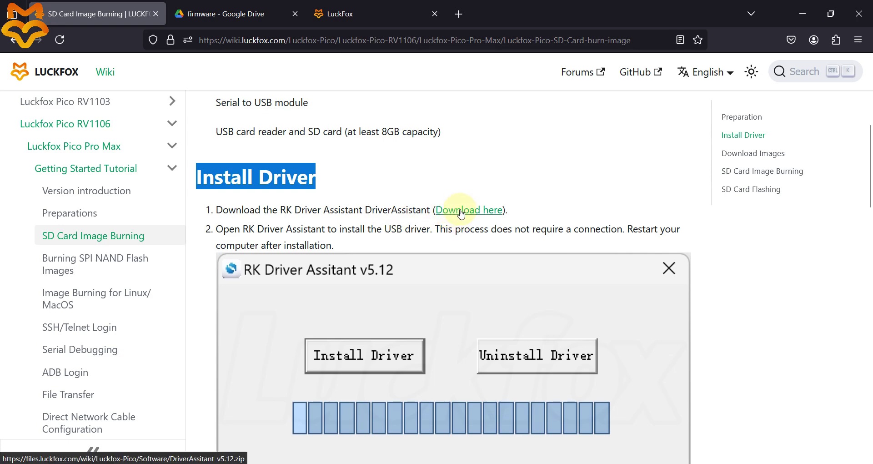
# Locate the DriverAssitant-RK tool in the Downloads table of the LuckFox Notion page.
pyautogui.click(335, 15)
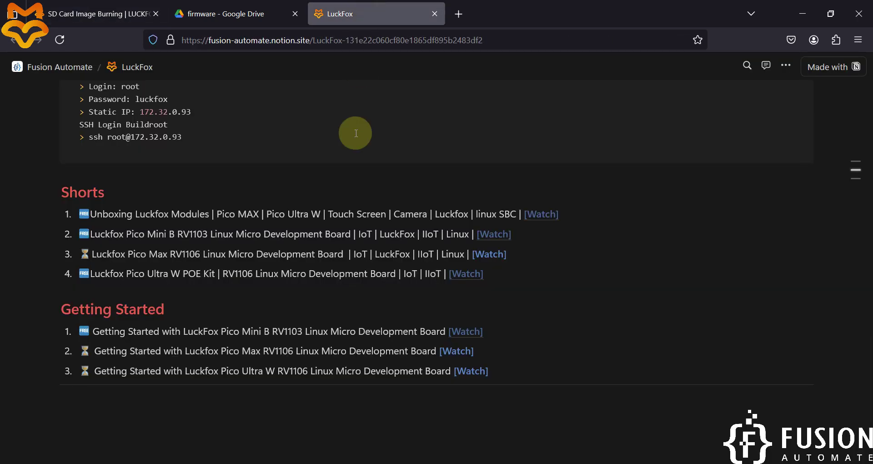
pyautogui.scroll(5, 353, 179)
pyautogui.scroll(5, 352, 178)
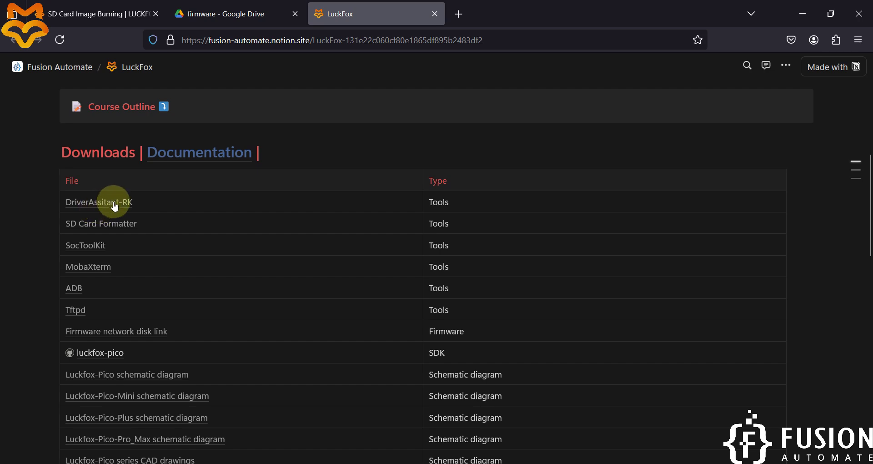
pyautogui.click(108, 206)
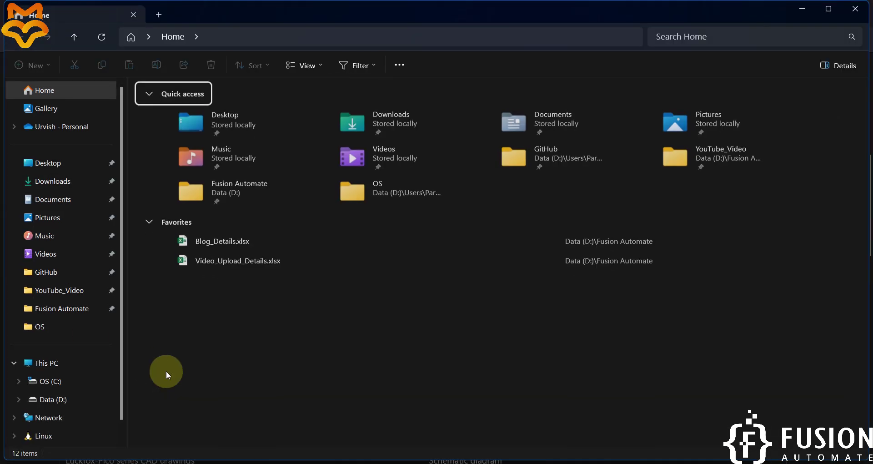
# In File Explorer, open the DriverAssitant_v5.12 folder inside GitHub\Embedded_Devices\LuckFox\Software.
pyautogui.click(64, 272)
pyautogui.doubleClick(204, 143)
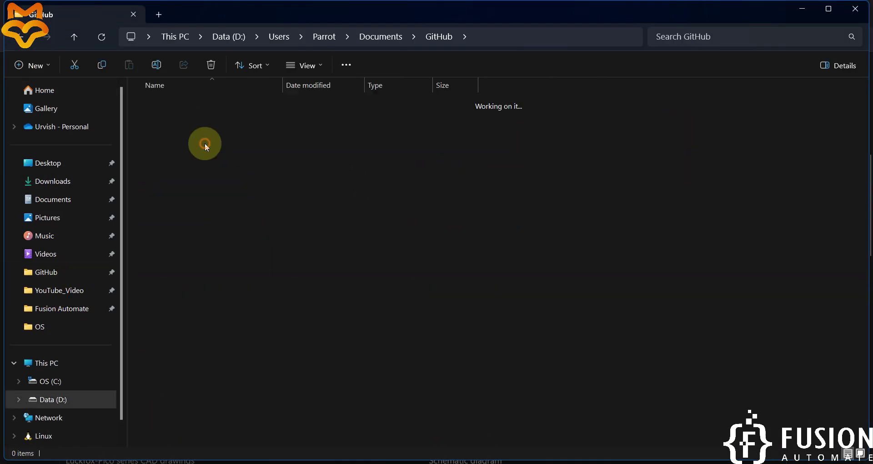
pyautogui.doubleClick(182, 171)
pyautogui.click(205, 122)
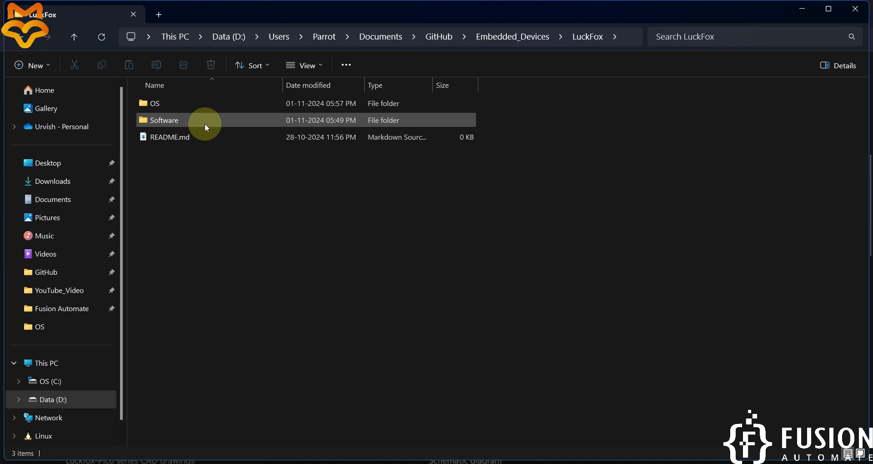
pyautogui.doubleClick(205, 122)
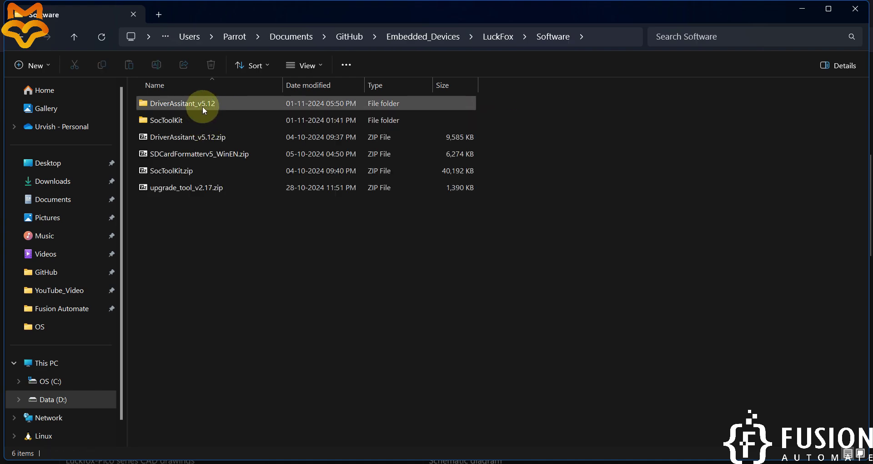
pyautogui.doubleClick(214, 106)
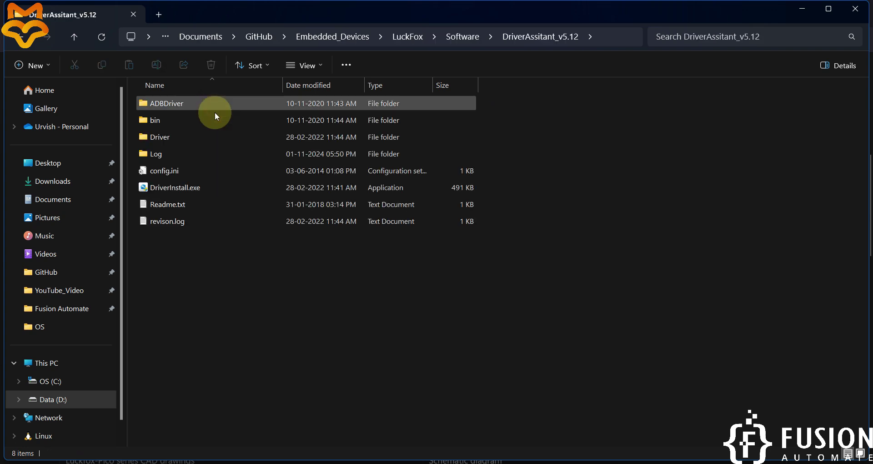
# Run DriverInstall.exe, install the Rockchip USB driver with RK Driver Assistant v5.12, and close the installer.
pyautogui.doubleClick(196, 188)
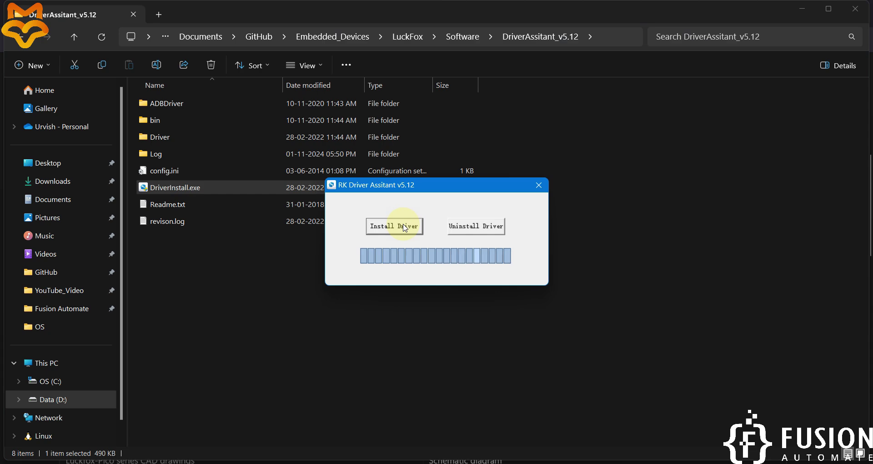
pyautogui.click(404, 228)
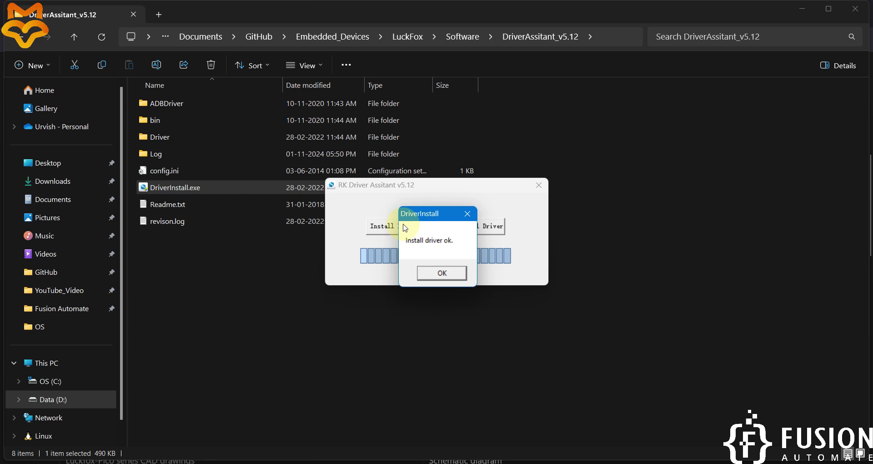
pyautogui.click(443, 274)
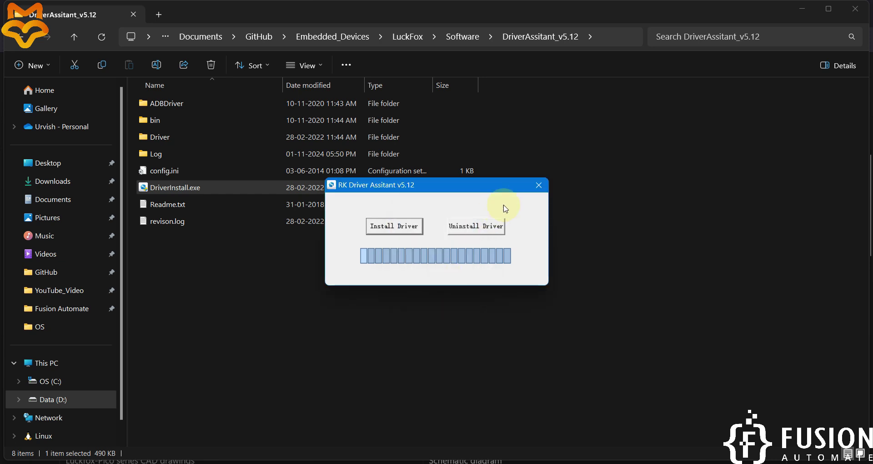
pyautogui.click(537, 185)
# Return to the SD Card Image Burning wiki page in the browser and examine its Download Images section.
pyautogui.hotkey('alt', 'Tab')
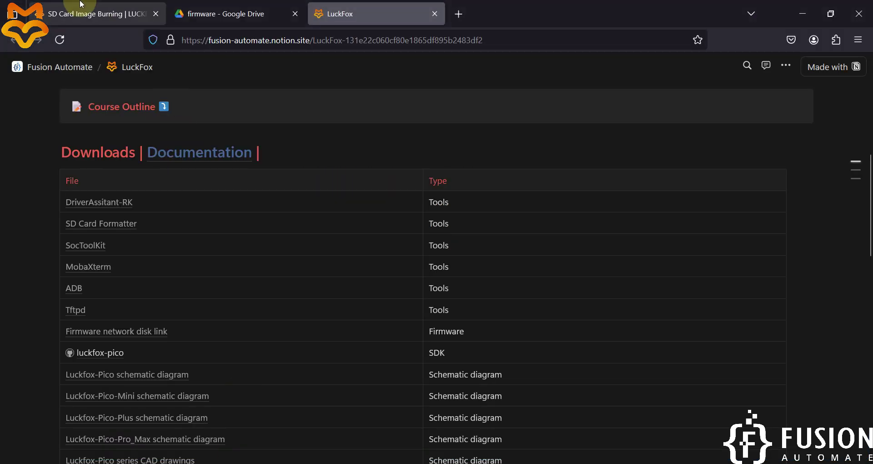
pyautogui.click(81, 5)
pyautogui.scroll(-7, 403, 318)
pyautogui.tripleClick(262, 201)
pyautogui.scroll(5, 263, 200)
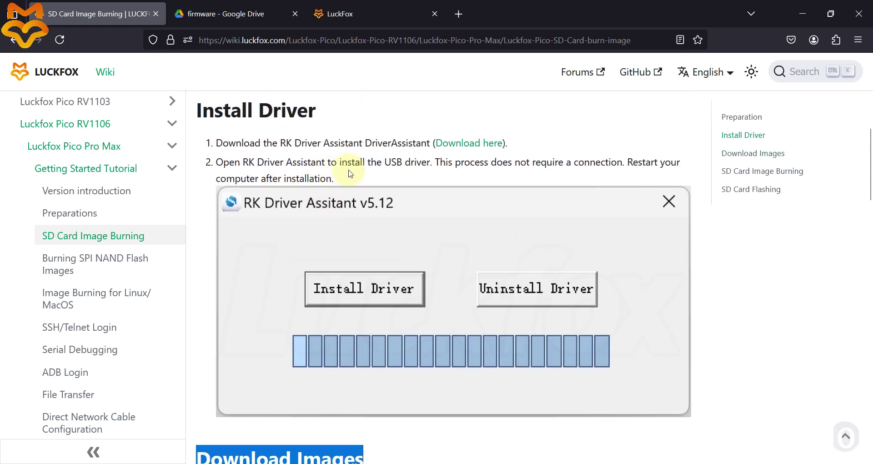
pyautogui.scroll(-5, 350, 173)
pyautogui.doubleClick(312, 264)
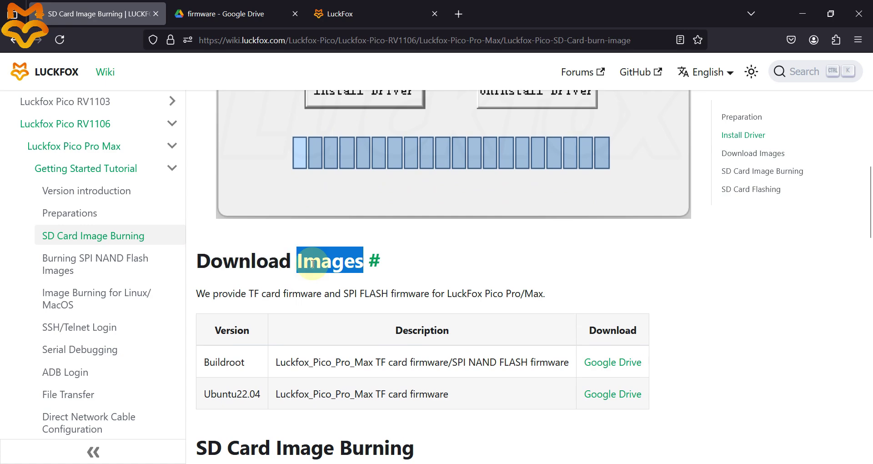
pyautogui.tripleClick(312, 264)
pyautogui.click(312, 264)
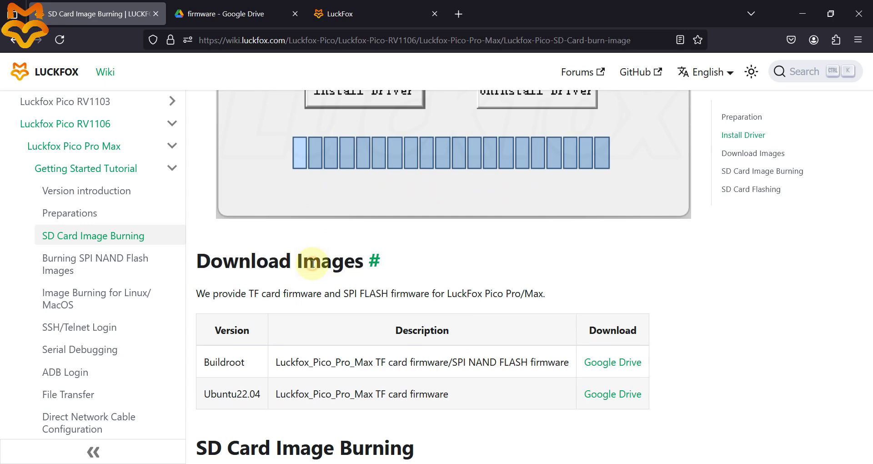
pyautogui.scroll(-1, 308, 266)
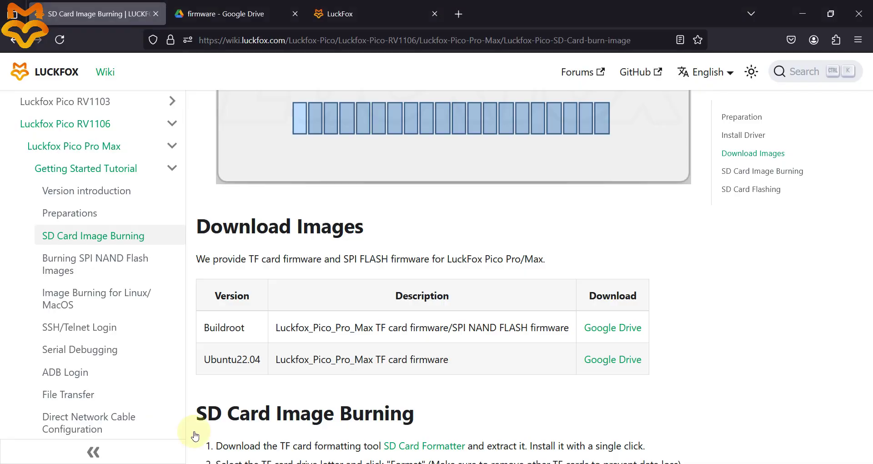
pyautogui.scroll(-1, 524, 341)
pyautogui.scroll(-1, 523, 341)
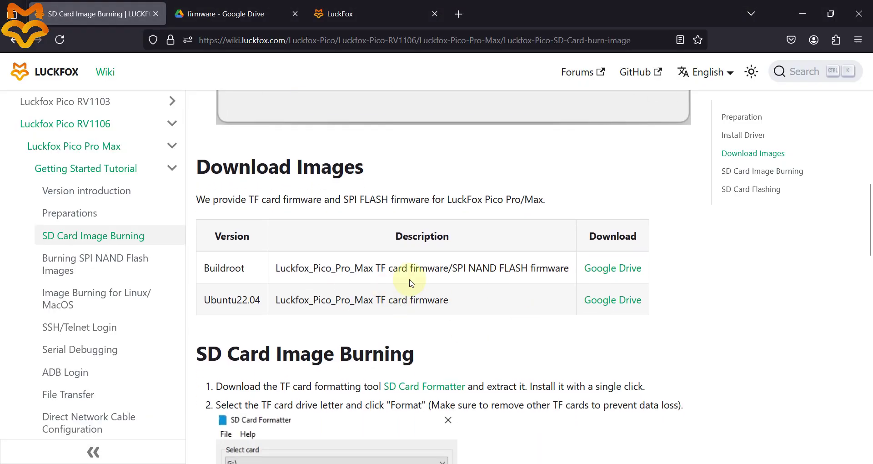
# Open the Google Drive folder for the Ubuntu22.04 Luckfox_Pico_Pro_Max TF card firmware and close the old firmware tab.
pyautogui.doubleClick(233, 271)
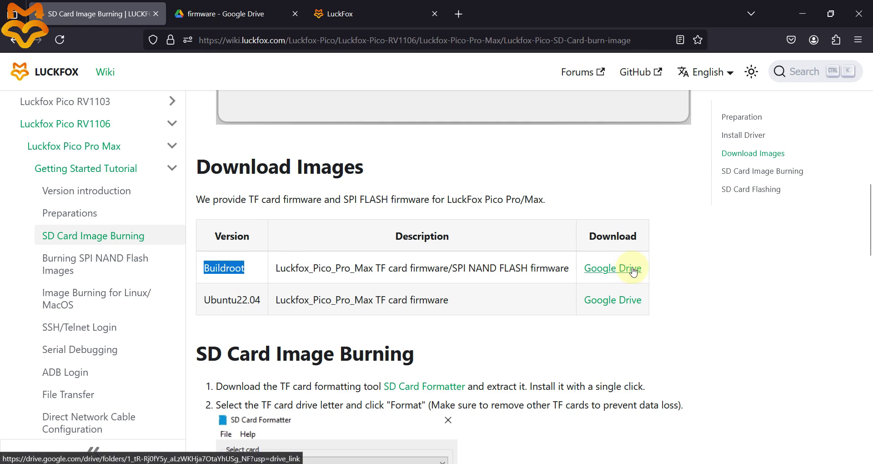
pyautogui.click(237, 301)
pyautogui.doubleClick(237, 301)
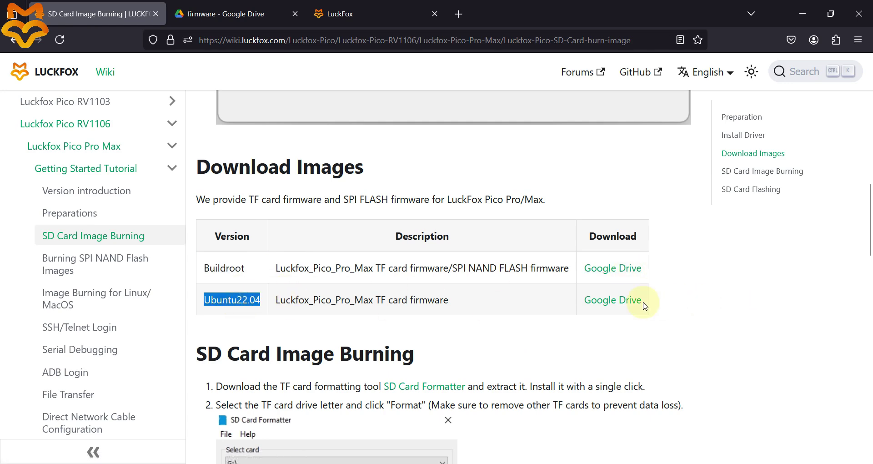
pyautogui.click(614, 301)
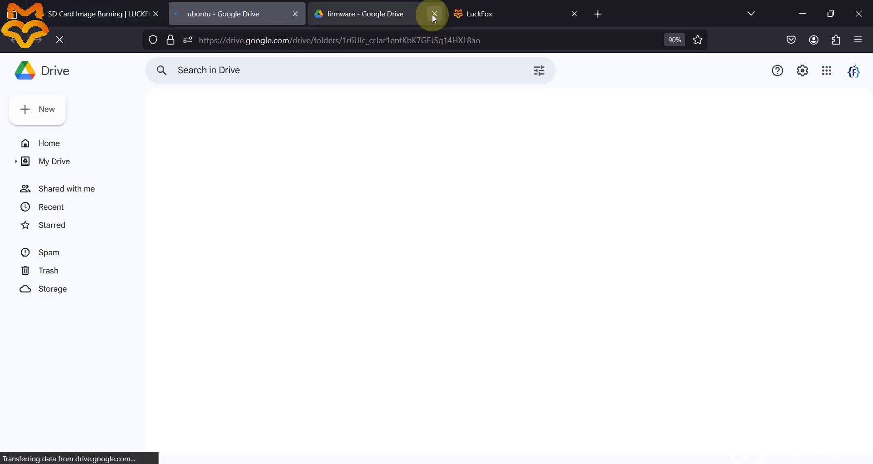
pyautogui.click(434, 17)
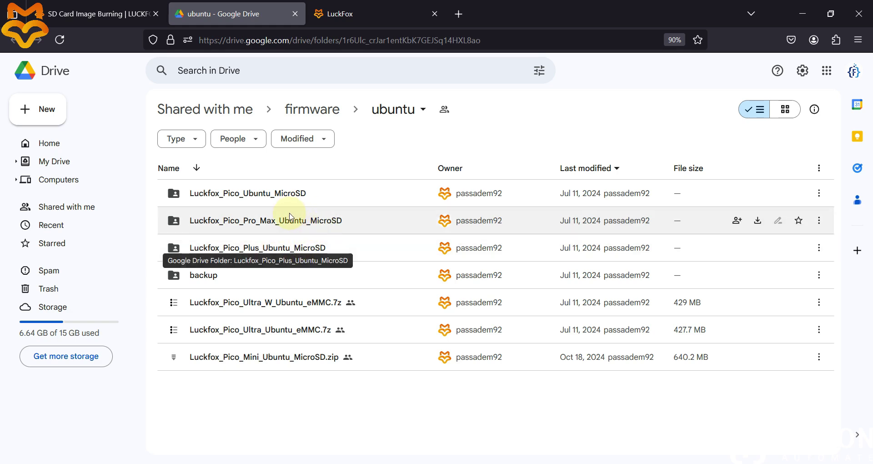
# In File Explorer, open the Luckfox_Pico_Pro_Max_Ubuntu_MicroSD folder inside LuckFox\OS and select all of its firmware files.
pyautogui.moveTo(321, 229); pyautogui.dragTo(108, 419)
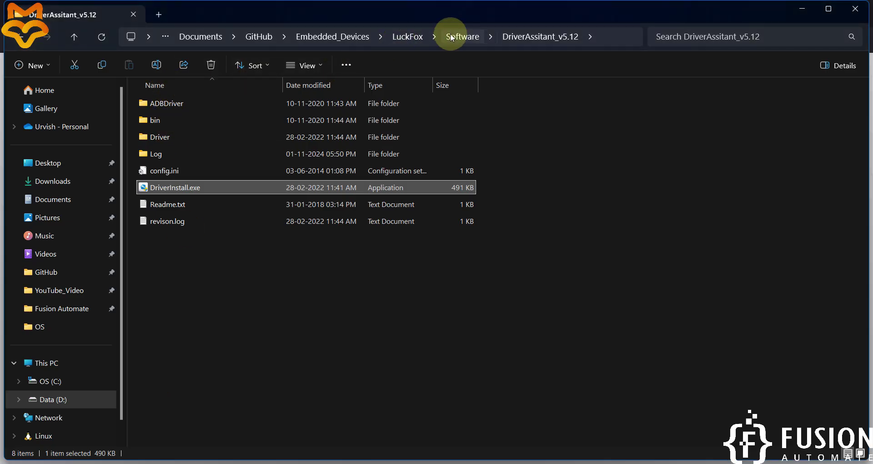
pyautogui.click(410, 36)
pyautogui.doubleClick(223, 104)
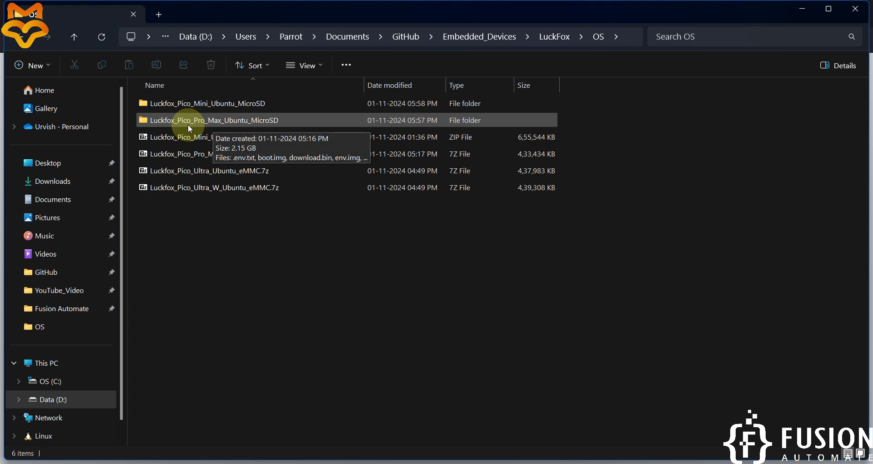
pyautogui.moveTo(542, 17); pyautogui.dragTo(624, 249)
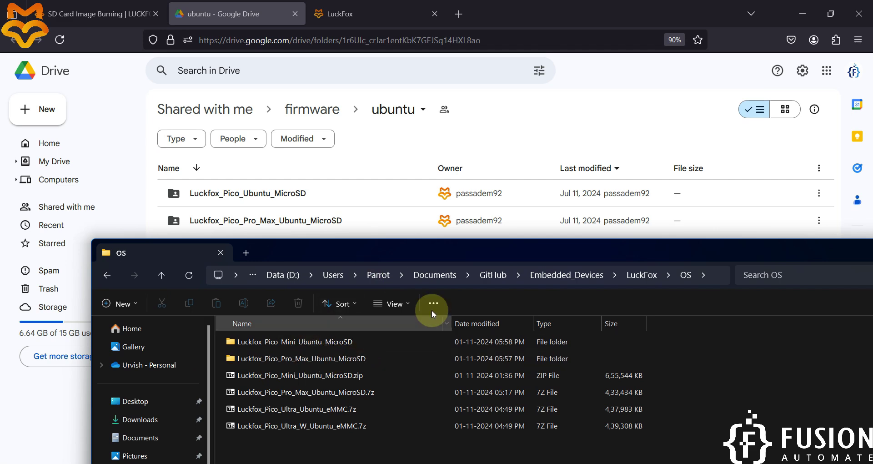
pyautogui.doubleClick(473, 251)
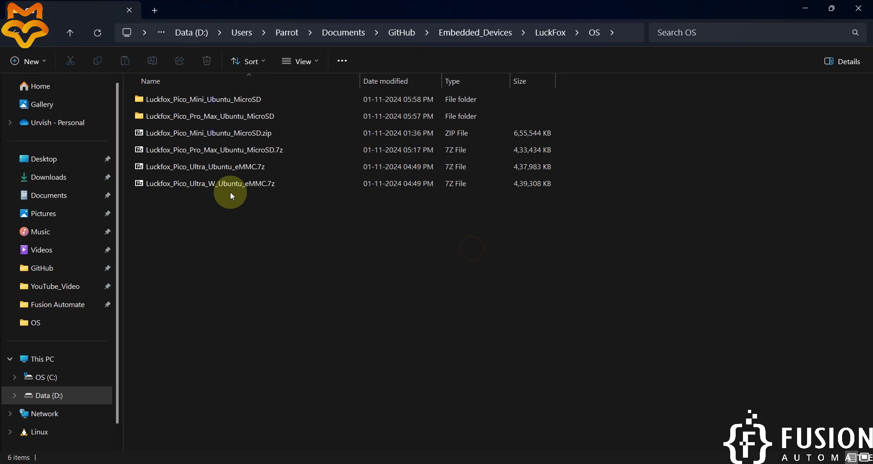
pyautogui.doubleClick(248, 116)
pyautogui.moveTo(482, 356); pyautogui.dragTo(179, 96)
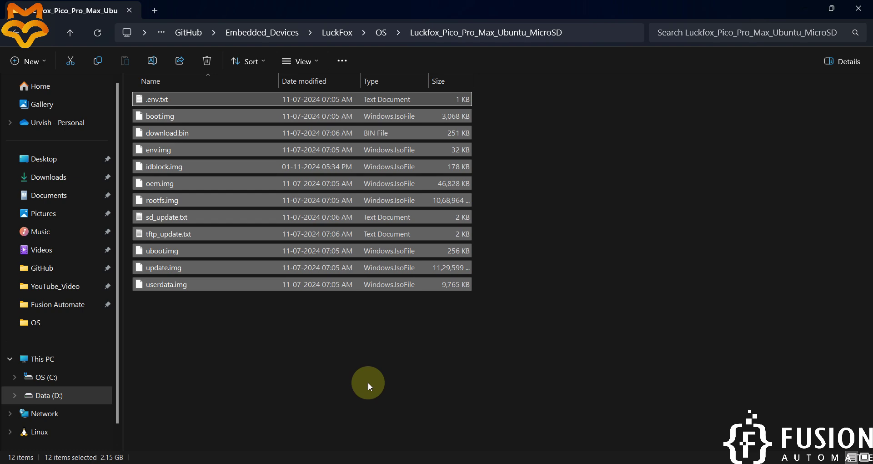
# View the board, microSD card and card reader in Camo Studio, and return to the SD Card Image Burning wiki page.
pyautogui.click(276, 459)
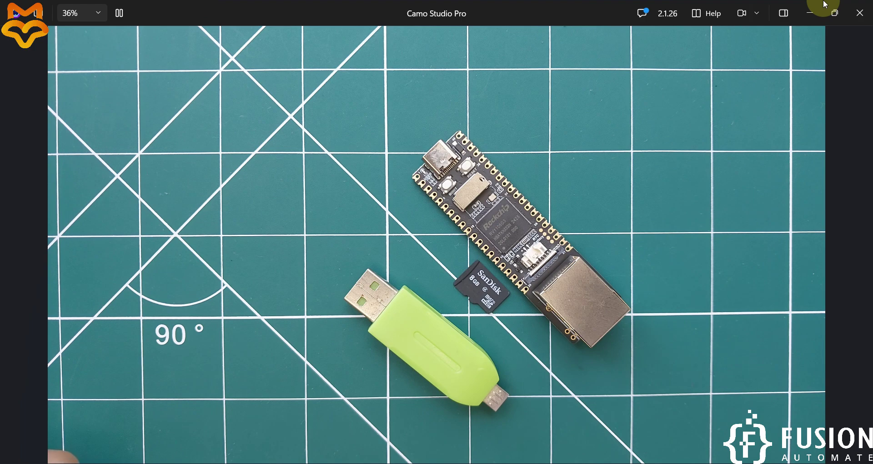
pyautogui.click(812, 10)
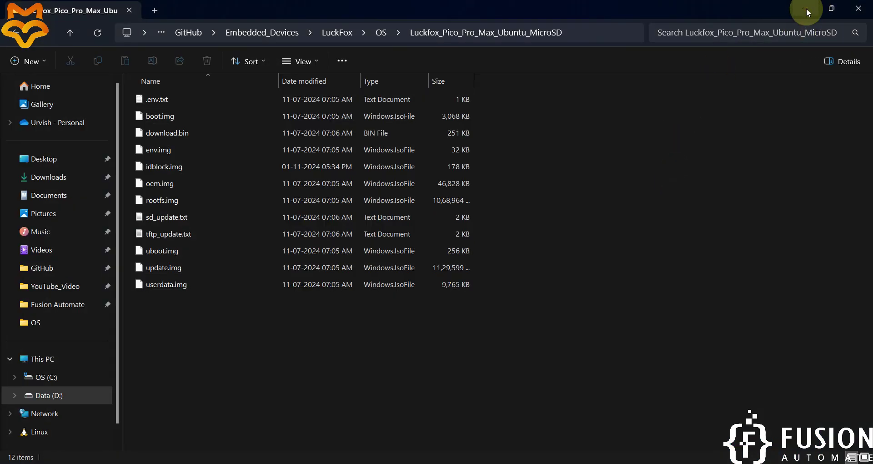
pyautogui.click(806, 10)
pyautogui.click(96, 14)
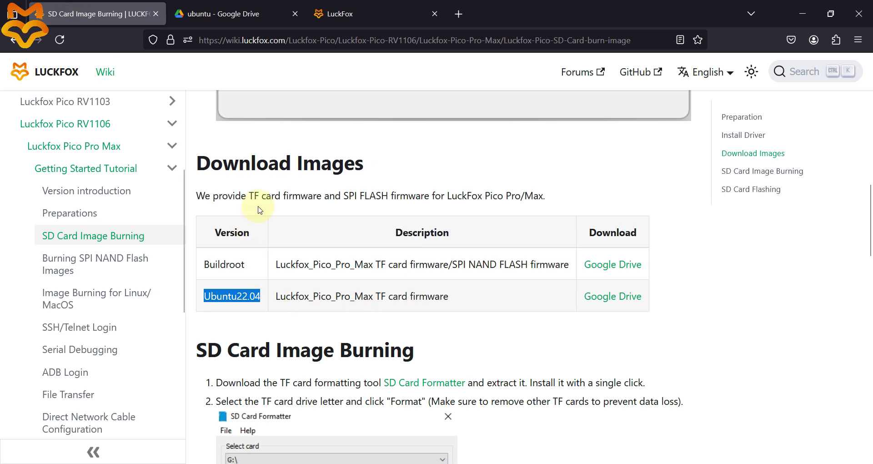
# Examine the wiki's SD Card Image Burning section and locate the SD Card Formatter link on the LuckFox downloads page.
pyautogui.tripleClick(292, 166)
pyautogui.scroll(-3, 407, 316)
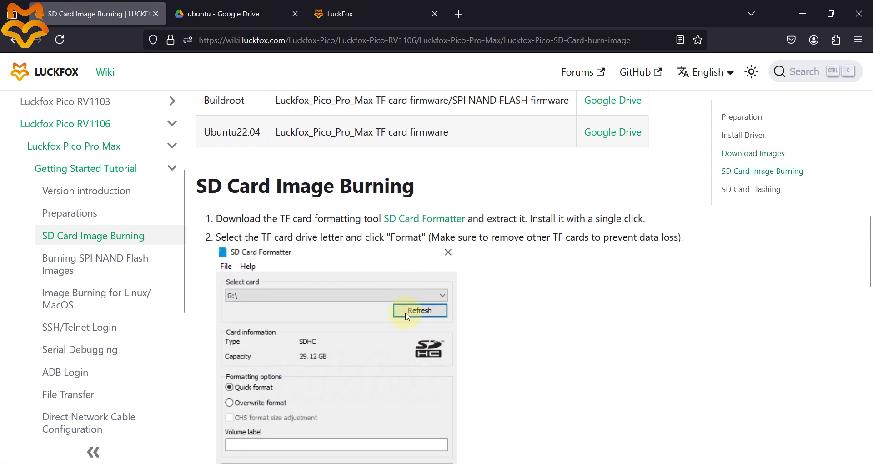
pyautogui.tripleClick(283, 196)
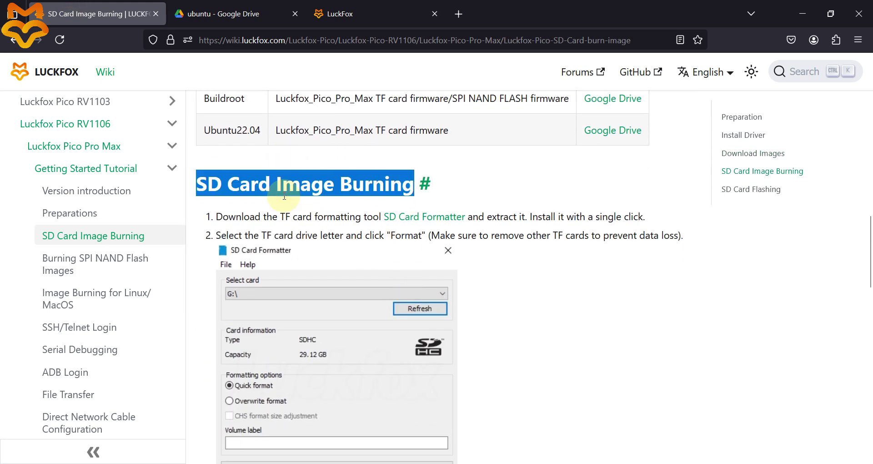
pyautogui.scroll(-1, 284, 197)
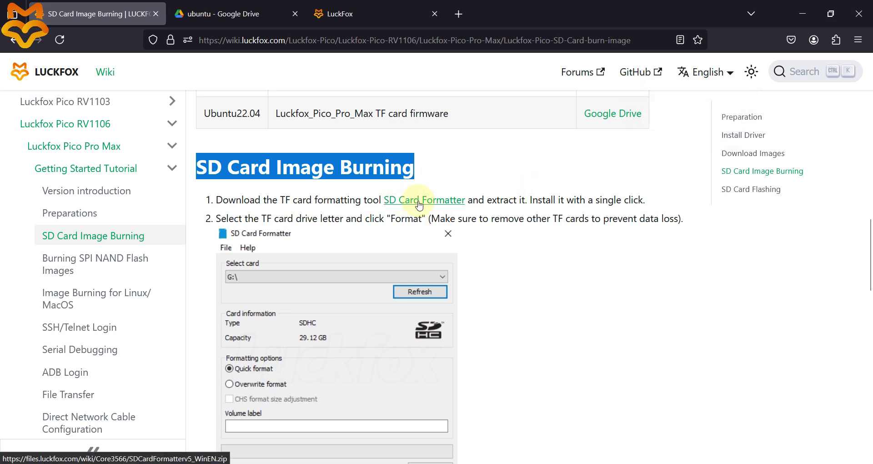
pyautogui.click(356, 7)
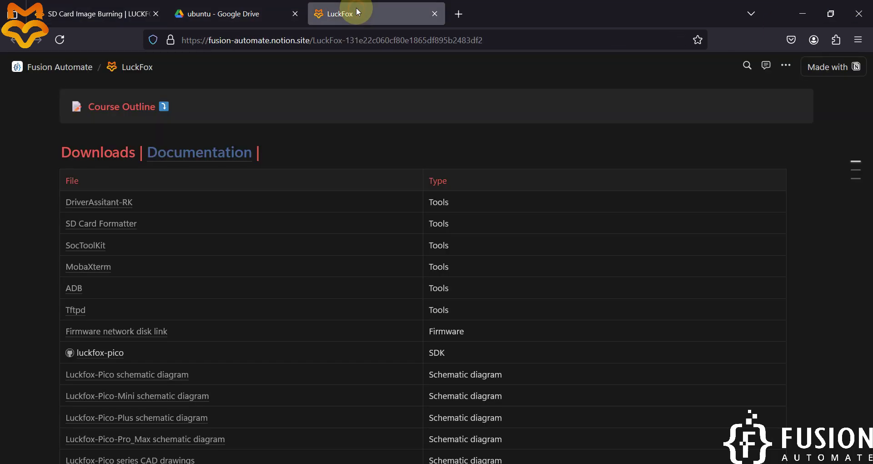
pyautogui.scroll(-1, 235, 231)
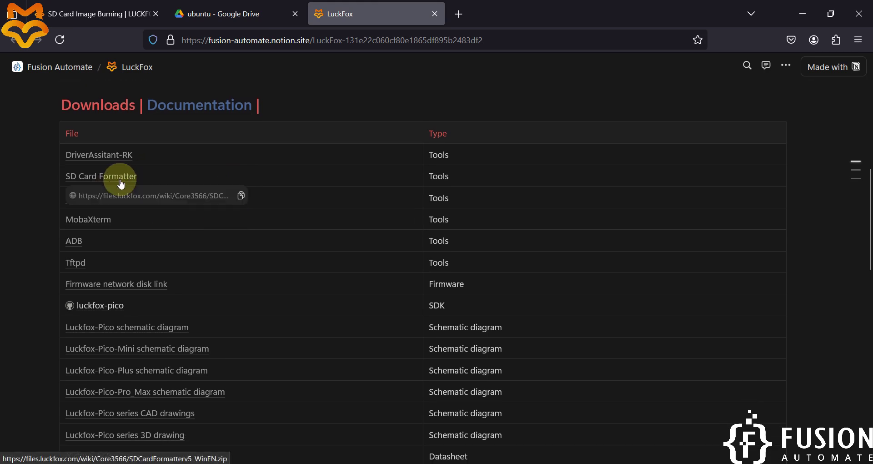
pyautogui.click(100, 14)
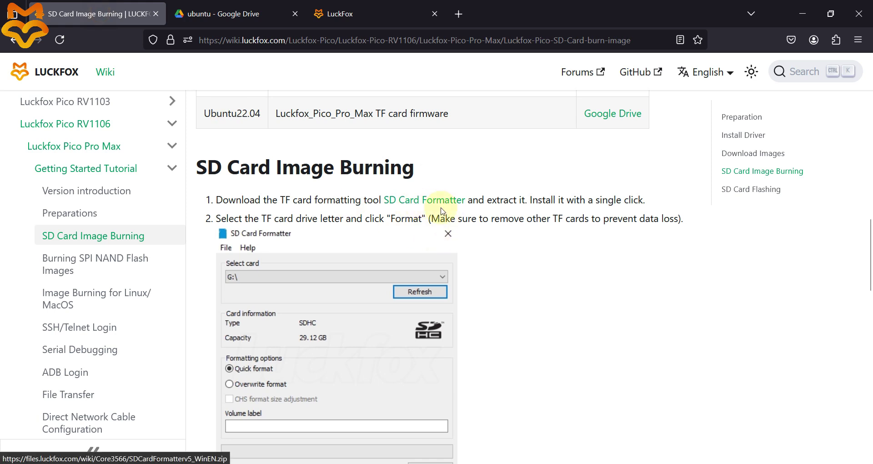
# Start SD Card Formatter, minimize the browser, and check the formatter's card selection.
pyautogui.press('super')
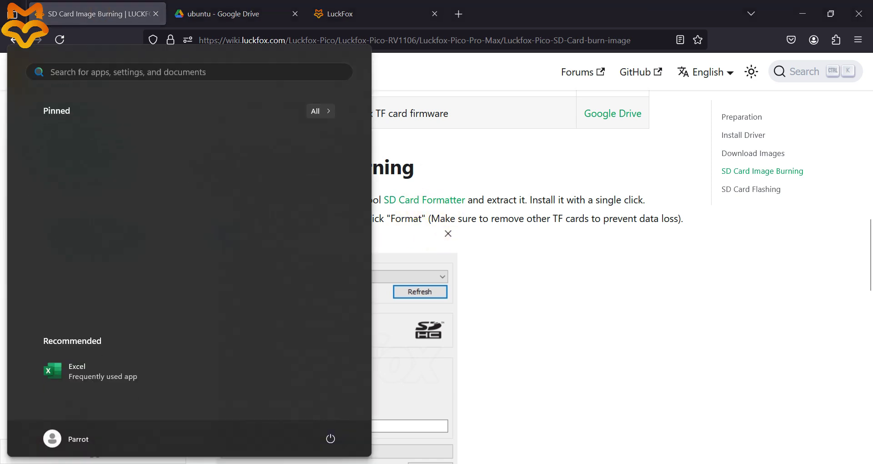
pyautogui.write('sd')
pyautogui.click(374, 342)
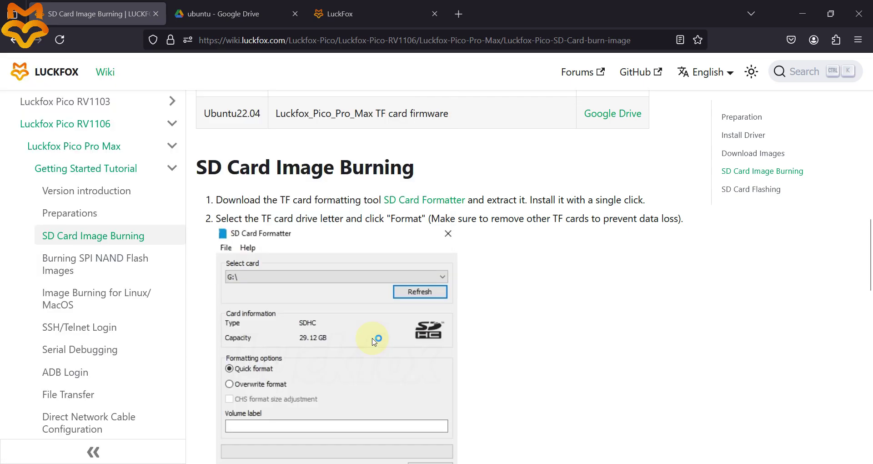
pyautogui.click(801, 12)
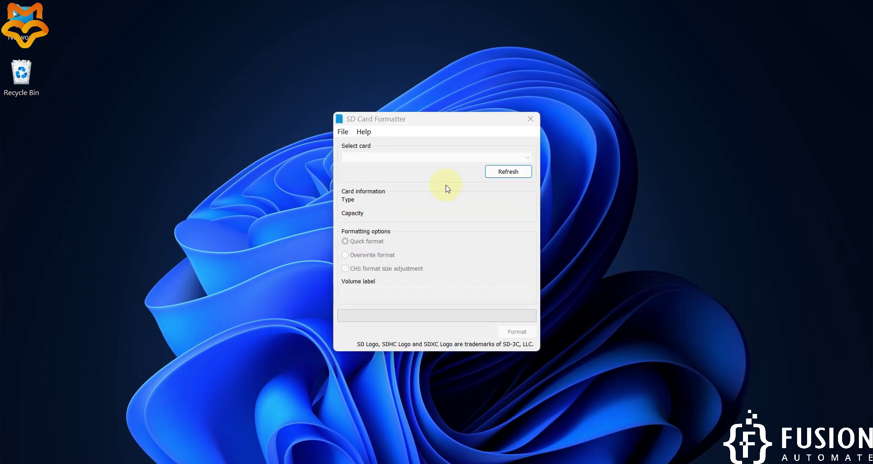
pyautogui.click(430, 158)
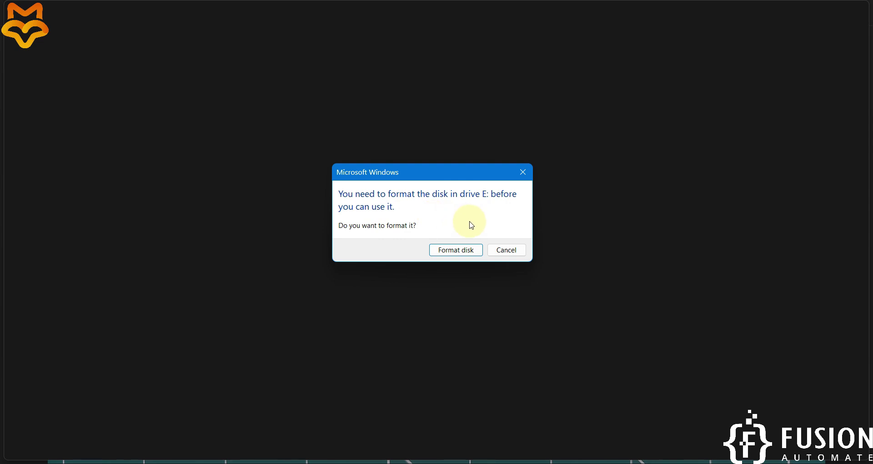
# Decline the Windows disk-format prompts and quick-format the SD card in drive E:\ with SD Card Formatter.
pyautogui.click(516, 251)
pyautogui.click(565, 256)
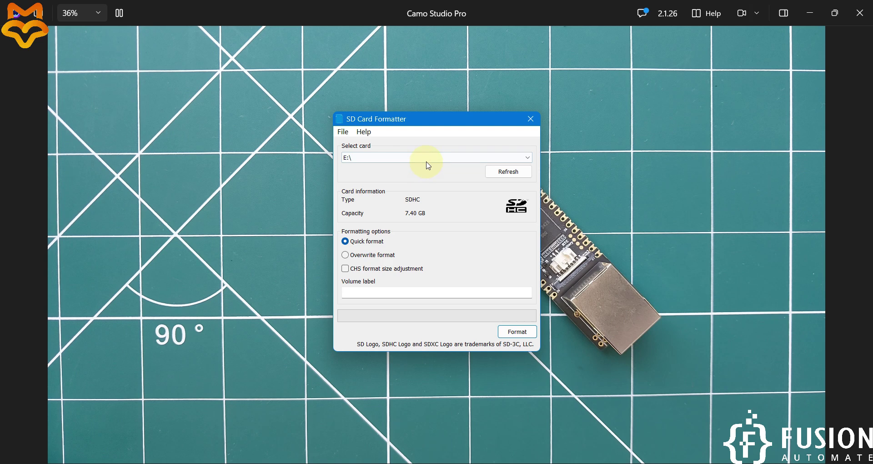
pyautogui.click(428, 160)
pyautogui.click(427, 161)
pyautogui.click(360, 160)
pyautogui.click(382, 194)
pyautogui.click(518, 332)
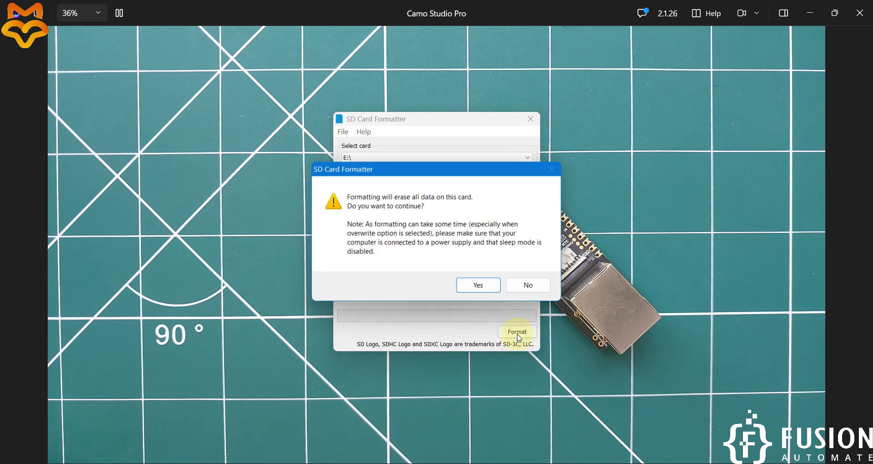
pyautogui.click(479, 285)
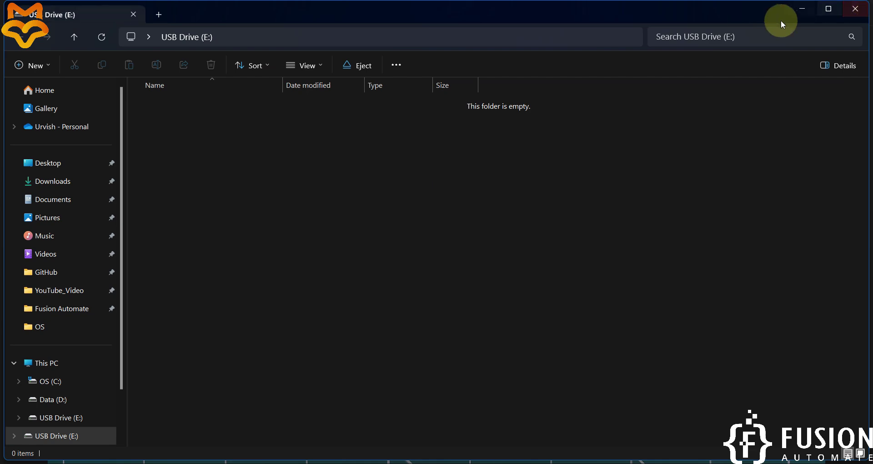
# Acknowledge the finished format, close SD Card Formatter, and minimize the drive E: and Camo Studio windows.
pyautogui.click(801, 9)
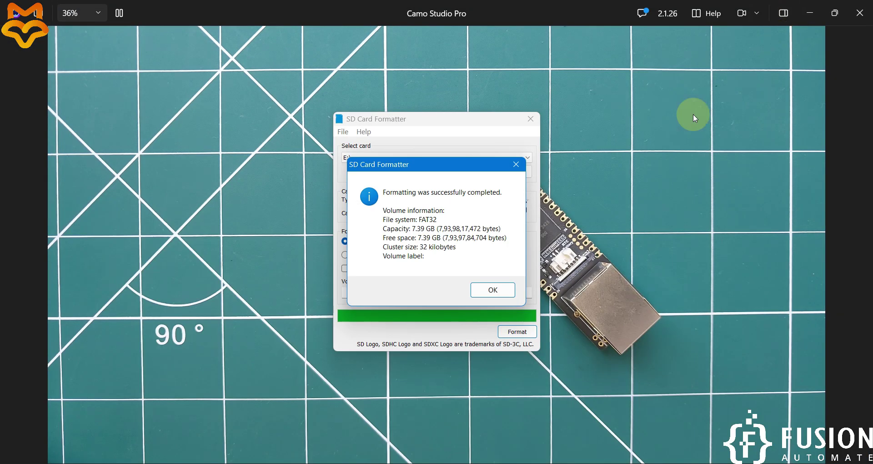
pyautogui.click(495, 289)
pyautogui.click(526, 122)
pyautogui.click(809, 13)
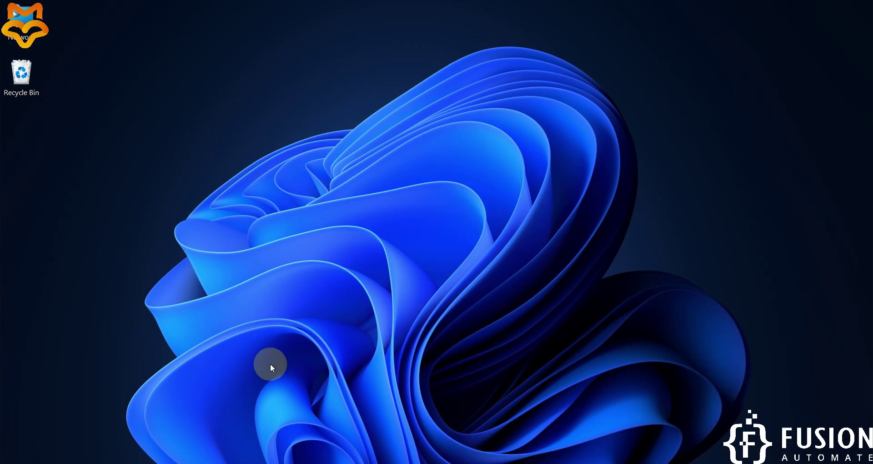
# Return to the wiki page and examine its SD Card Flashing section and the SocToolKit link on the LuckFox downloads page.
pyautogui.click(106, 461)
pyautogui.scroll(-5, 433, 204)
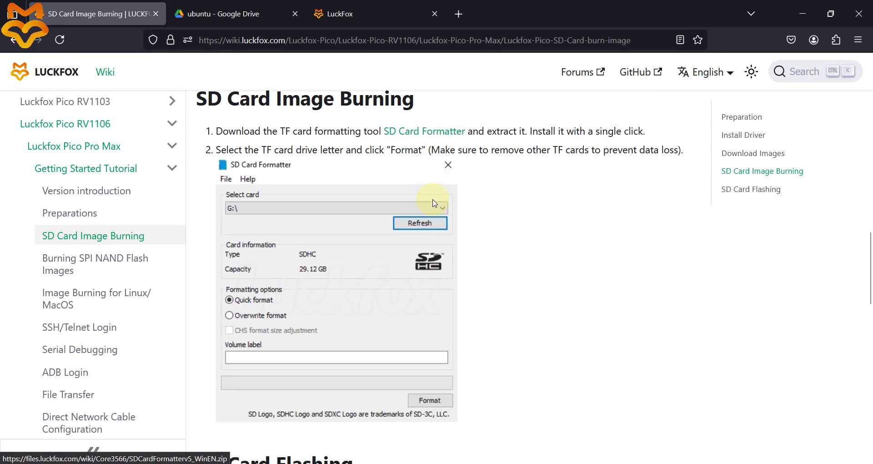
pyautogui.scroll(5, 357, 224)
pyautogui.tripleClick(277, 179)
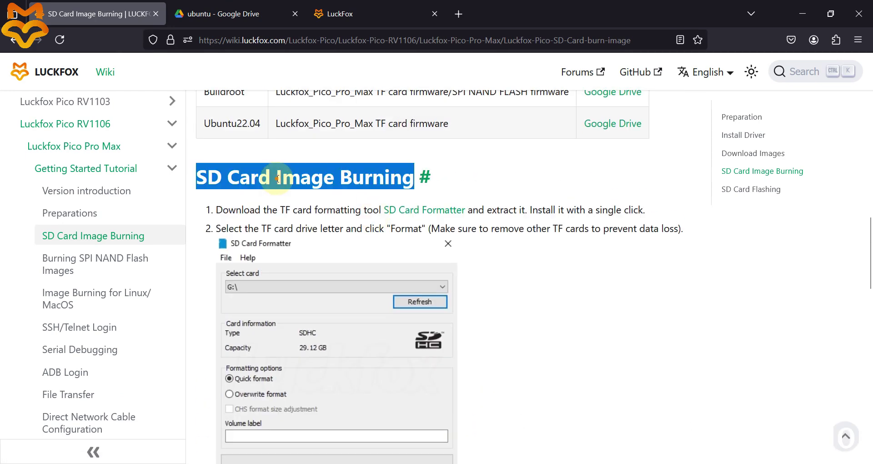
pyautogui.scroll(-5, 283, 178)
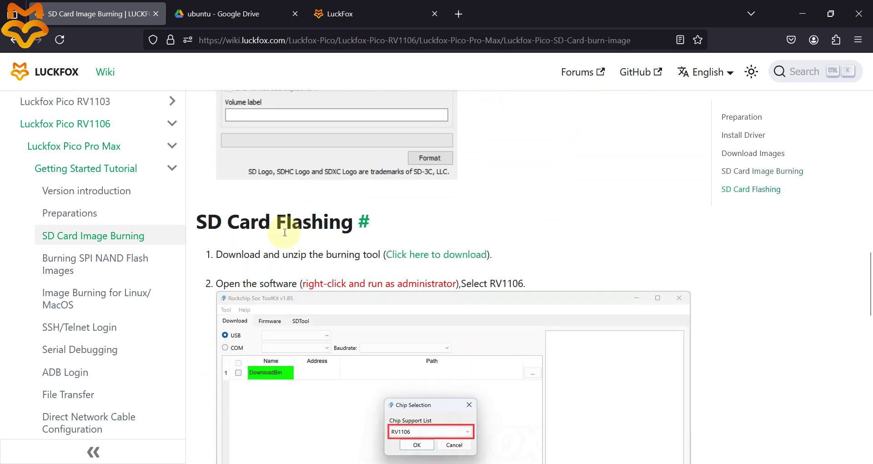
pyautogui.tripleClick(268, 231)
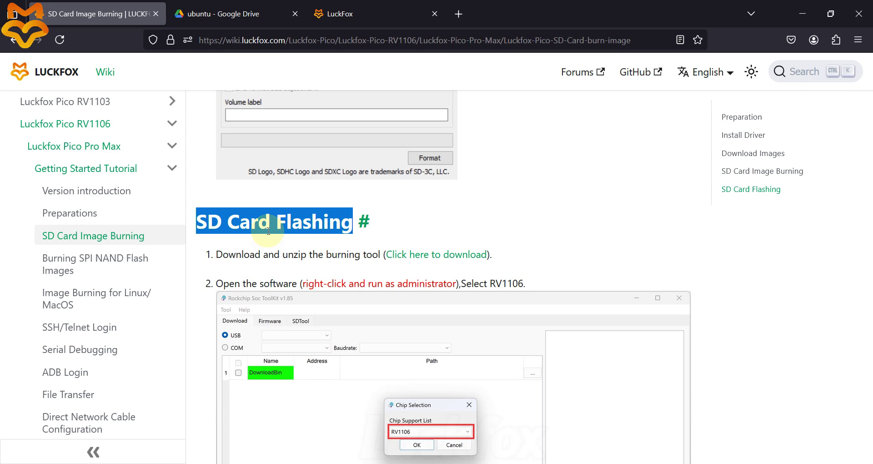
pyautogui.click(362, 18)
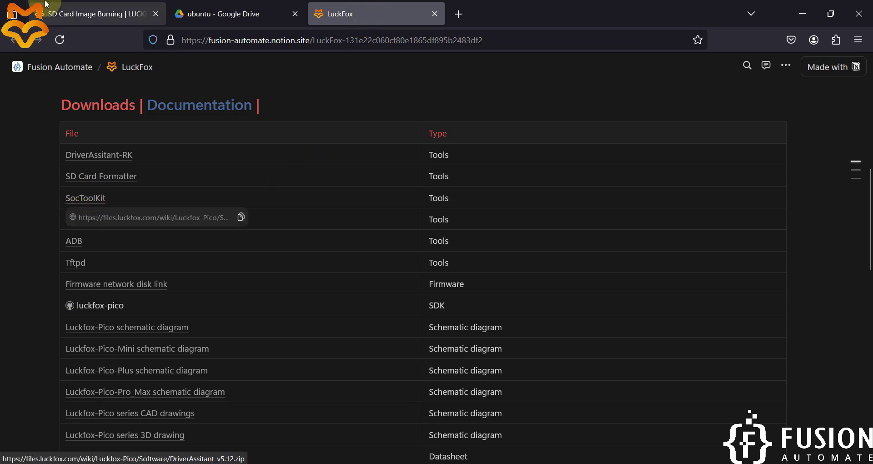
pyautogui.click(100, 13)
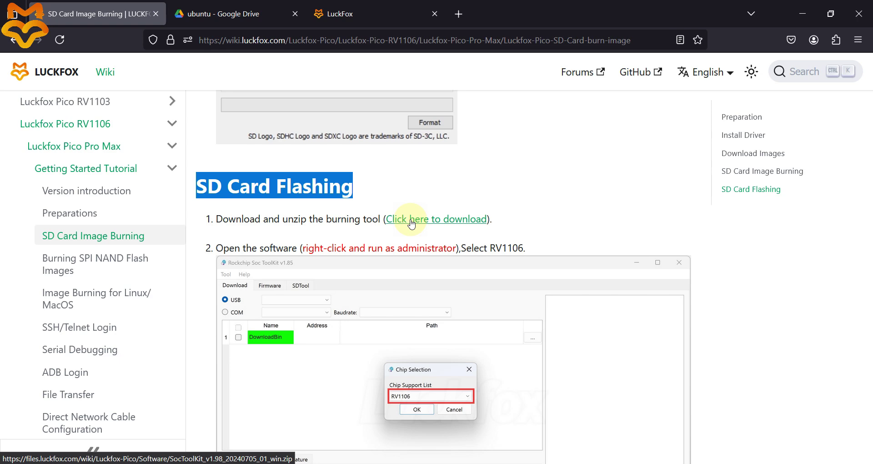
pyautogui.scroll(-1, 412, 223)
# In File Explorer, open the LuckFox\Software\SocToolKit folder and run SocToolKit.exe.
pyautogui.click(123, 461)
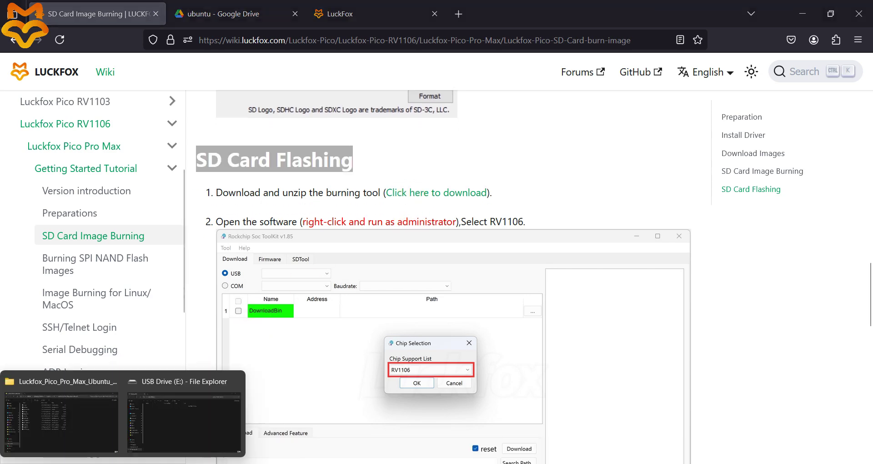
pyautogui.click(88, 430)
pyautogui.click(340, 37)
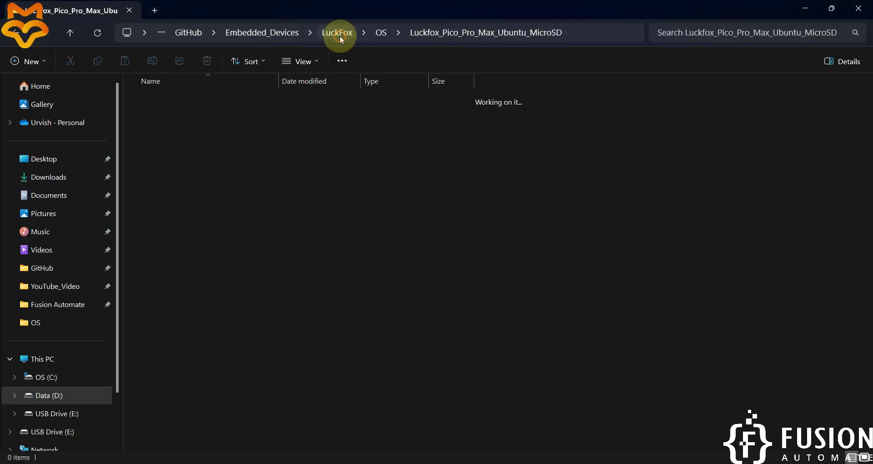
pyautogui.doubleClick(149, 118)
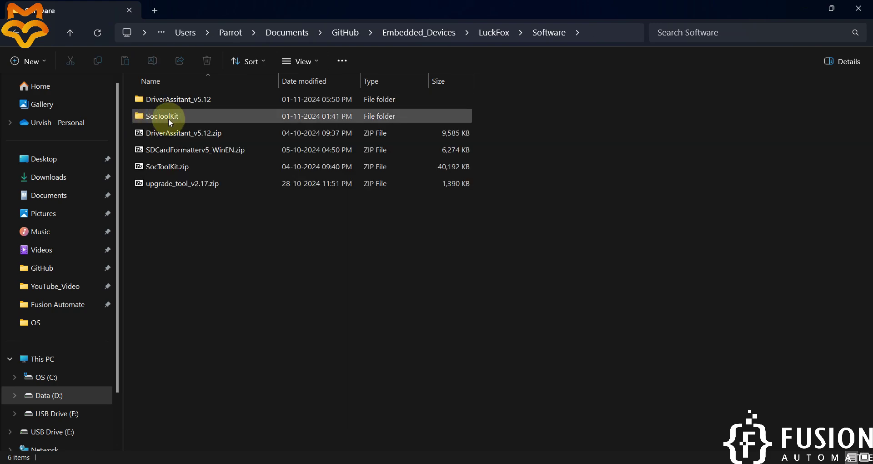
pyautogui.doubleClick(170, 119)
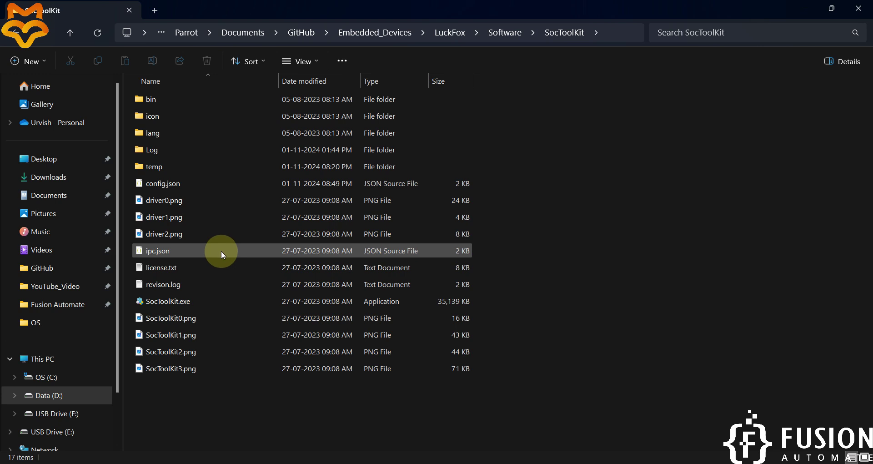
pyautogui.doubleClick(209, 304)
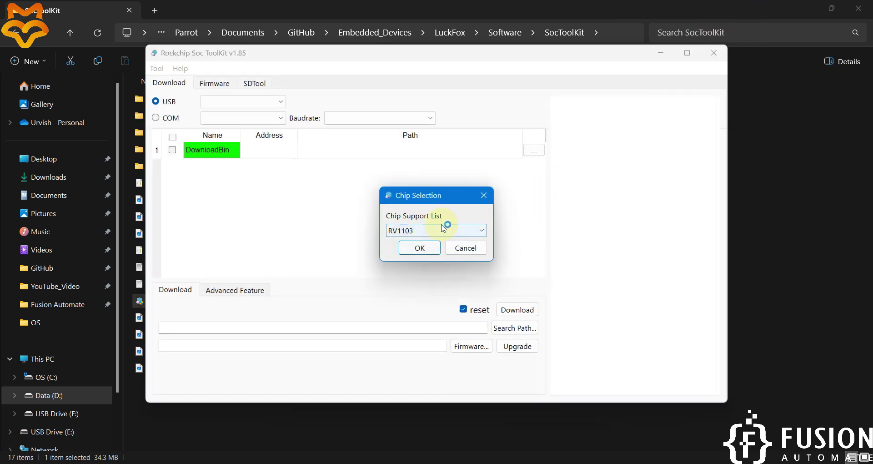
# Choose RV1106 from the chip support list and confirm the chip selection.
pyautogui.click(469, 231)
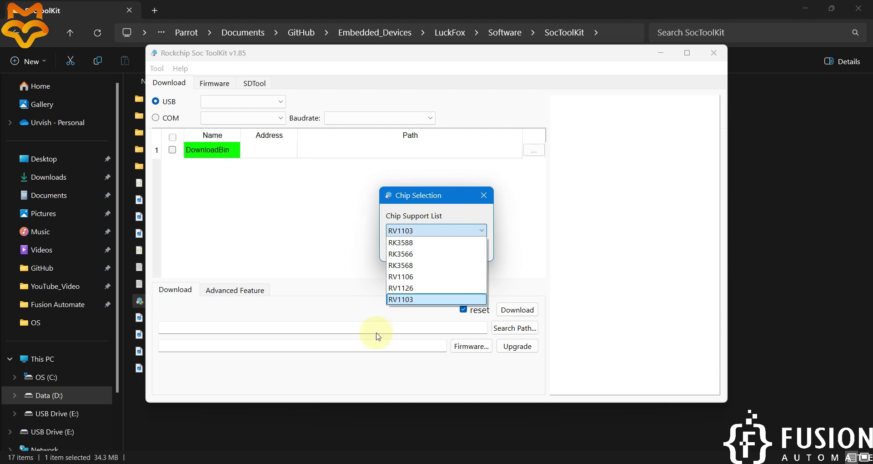
pyautogui.click(244, 423)
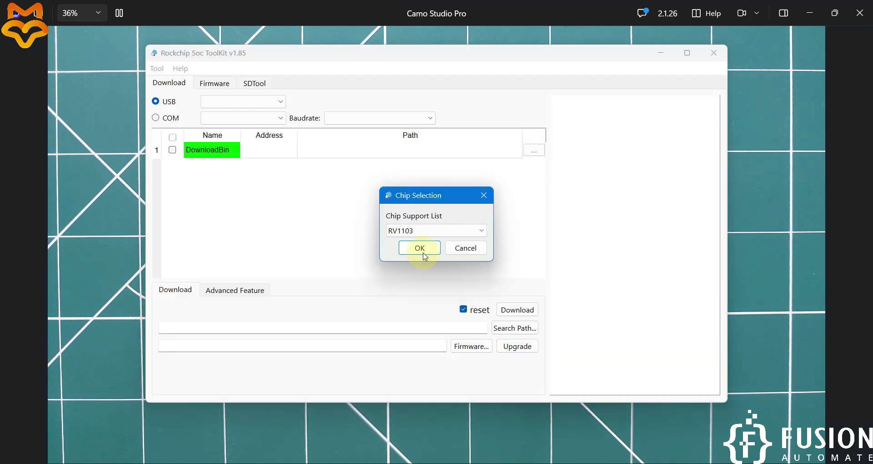
pyautogui.click(422, 278)
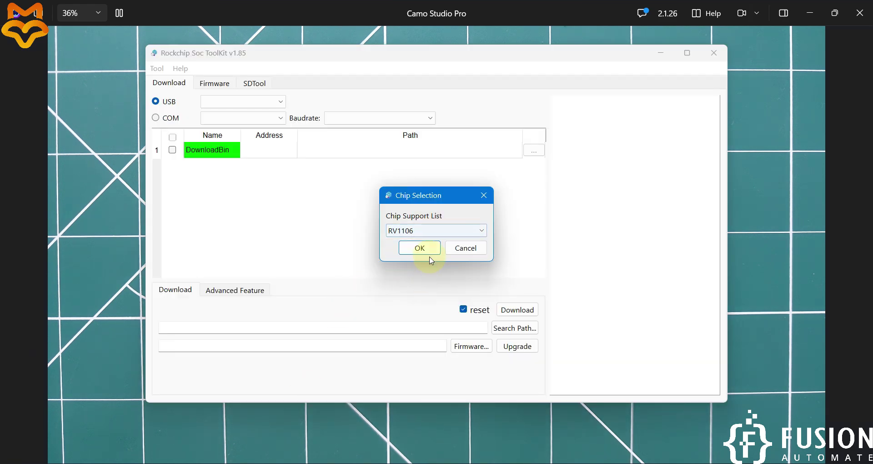
pyautogui.click(432, 248)
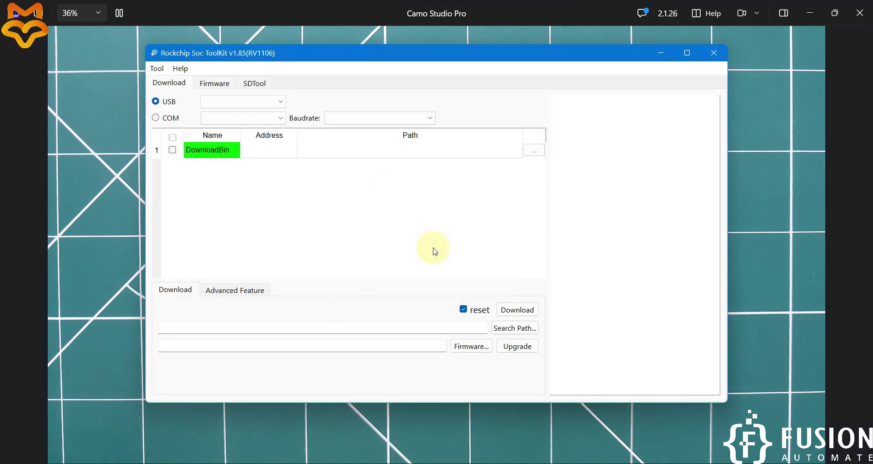
# Open the SDTool page of SocToolKit, reposition its window, and set the mode to SD Boot.
pyautogui.click(257, 85)
pyautogui.moveTo(307, 57); pyautogui.dragTo(409, 74)
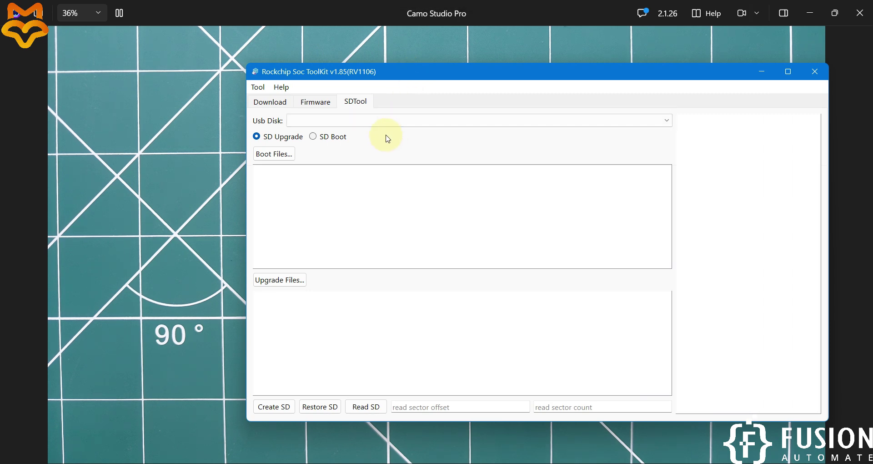
pyautogui.click(334, 138)
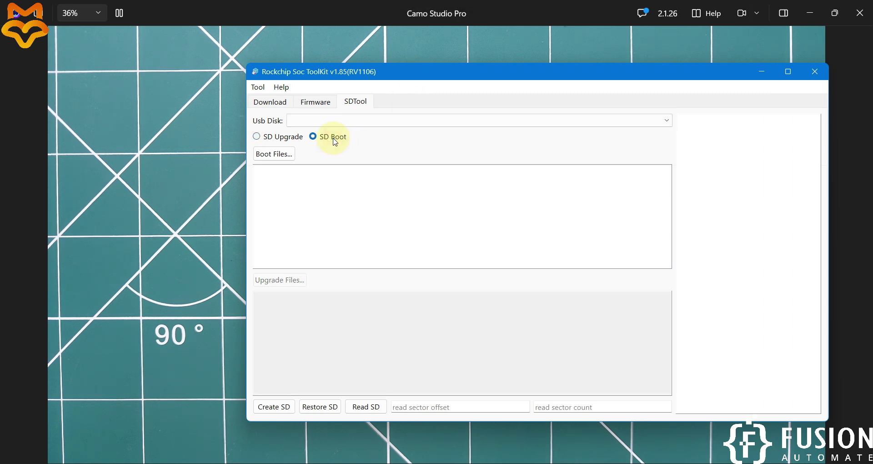
# Clear away the Camo Studio and File Explorer windows and select 2 MXT-USB 7.4G as the USB disk.
pyautogui.click(808, 13)
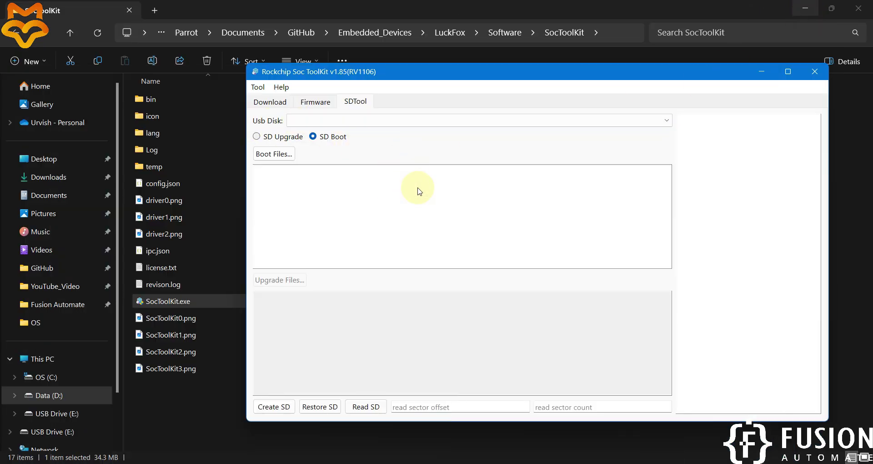
pyautogui.click(58, 366)
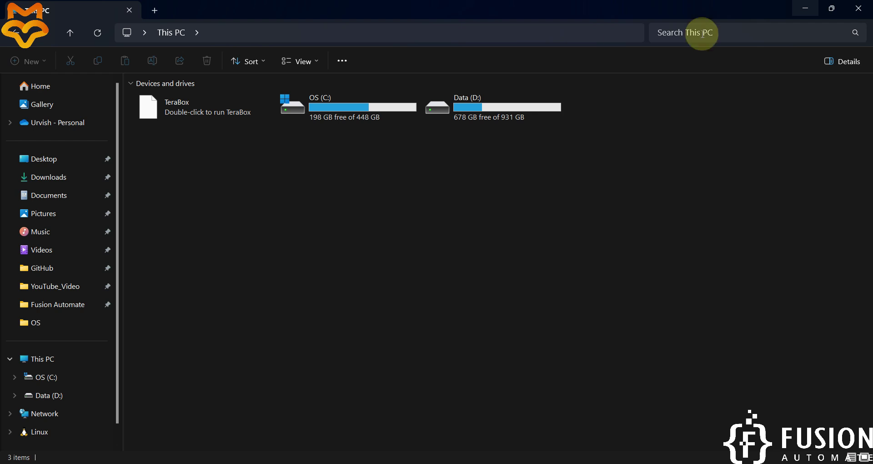
pyautogui.click(856, 7)
pyautogui.click(812, 10)
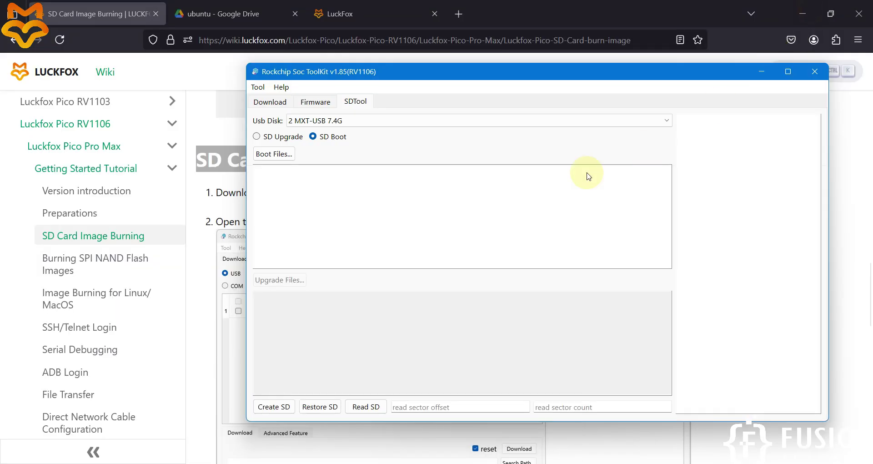
pyautogui.click(364, 121)
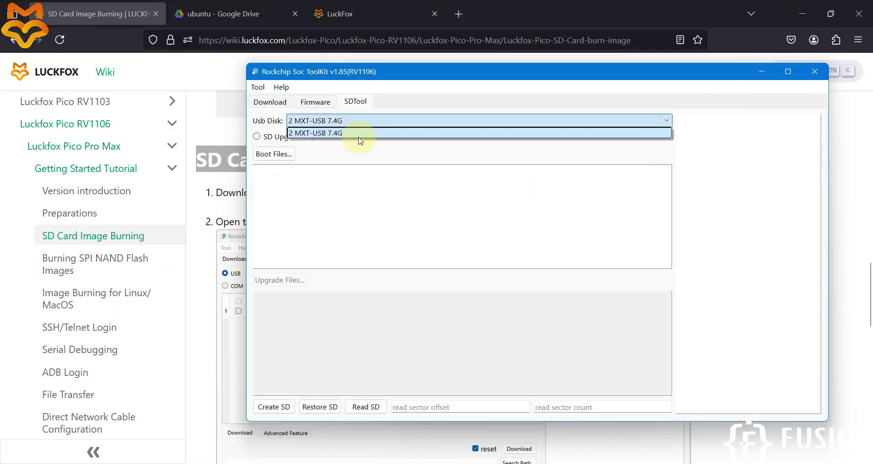
pyautogui.click(359, 135)
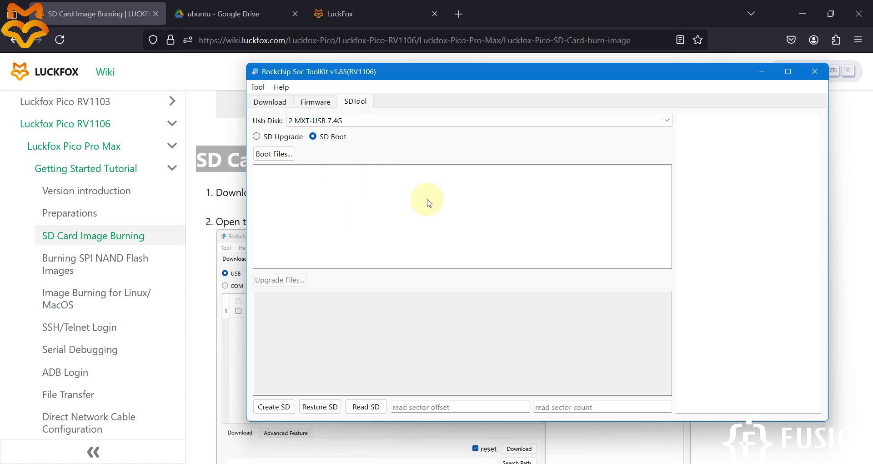
# Start adding boot files, check the firmware folder on Google Drive, and browse to GitHub\Embedded_Devices\LuckFox\OS\Luckfox_Pico_Pro_Max_Ubuntu_MicroSD.
pyautogui.click(272, 154)
pyautogui.click(312, 225)
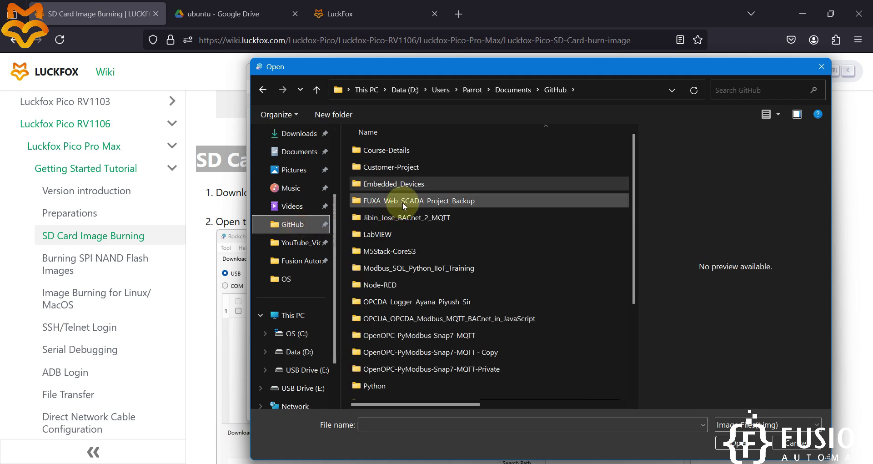
pyautogui.click(237, 13)
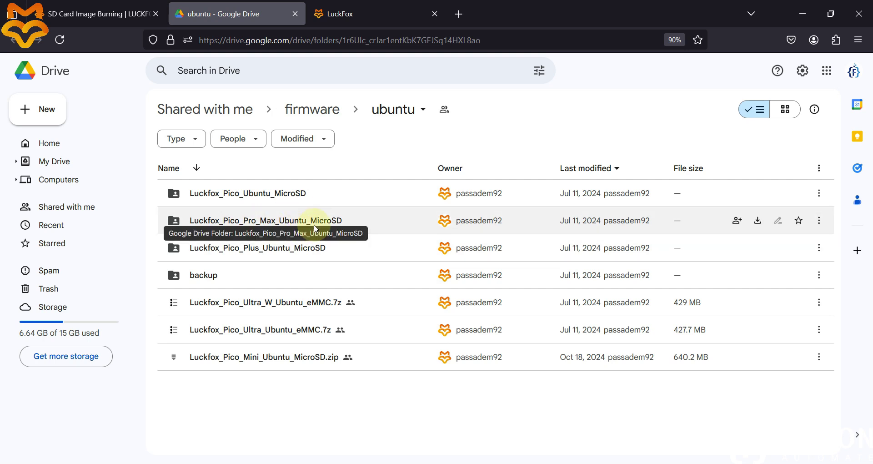
pyautogui.click(292, 442)
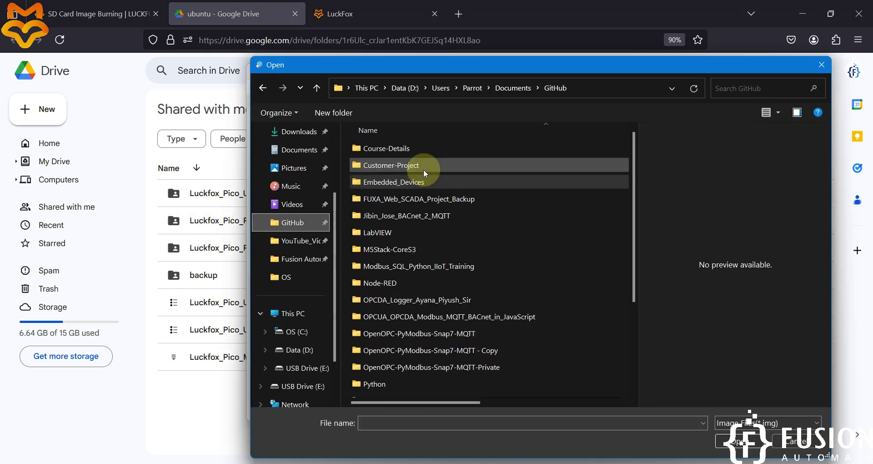
pyautogui.doubleClick(409, 183)
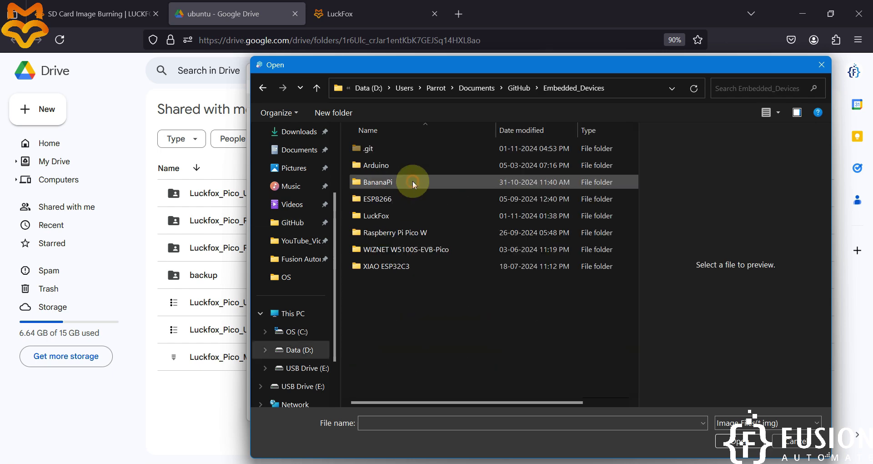
pyautogui.doubleClick(394, 214)
pyautogui.doubleClick(414, 148)
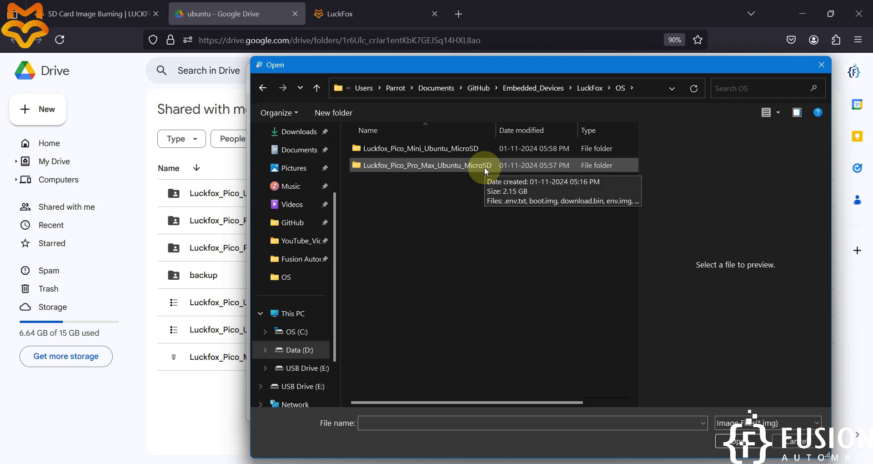
pyautogui.doubleClick(451, 166)
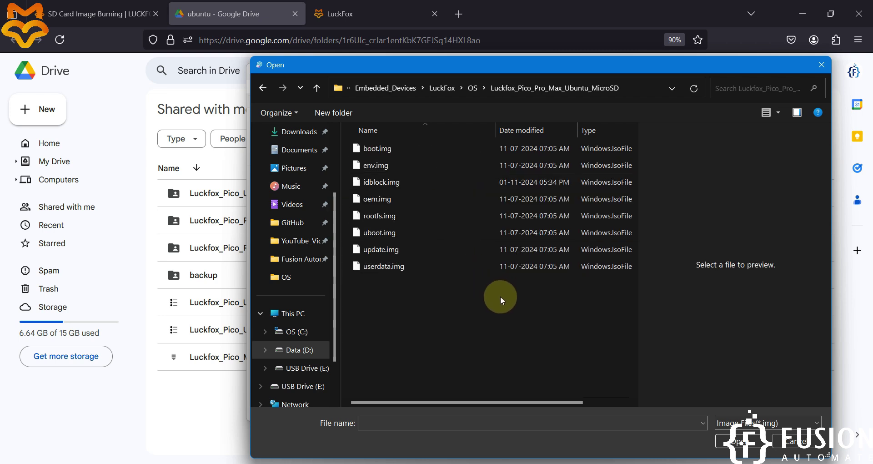
# Load all image files in the folder except update.img as boot files.
pyautogui.hotkey('ctrl', 'a')
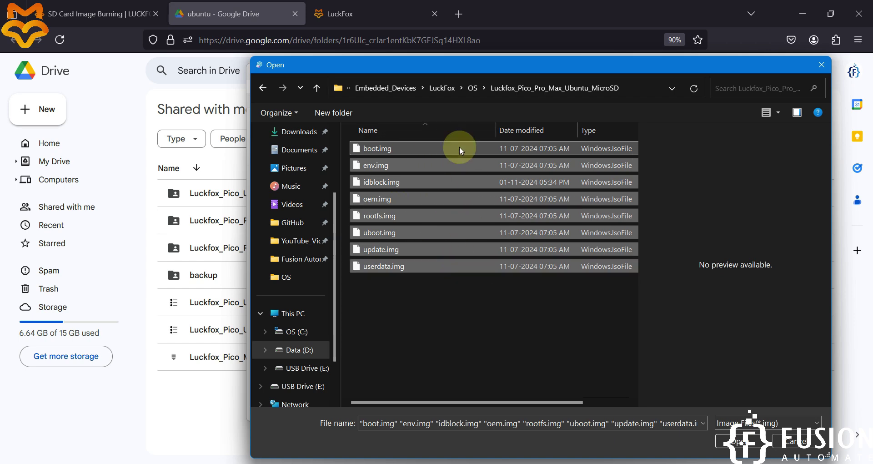
pyautogui.keyDown('ctrl'); pyautogui.click(444, 249); pyautogui.keyUp('ctrl')
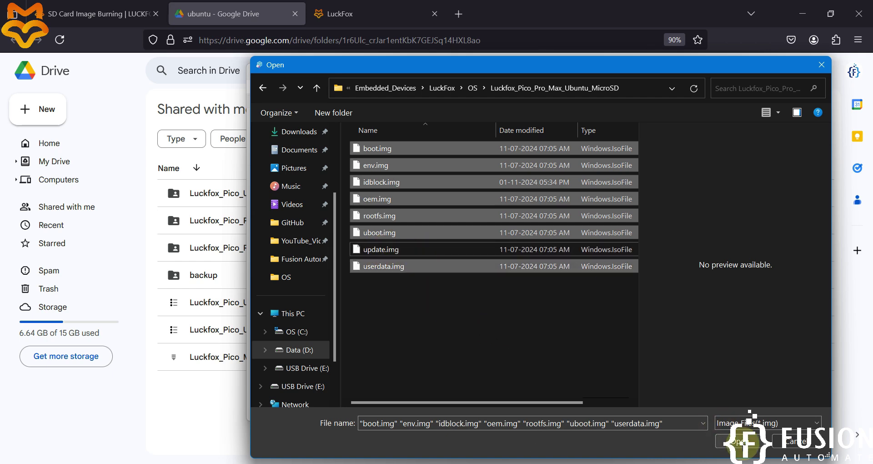
pyautogui.click(741, 442)
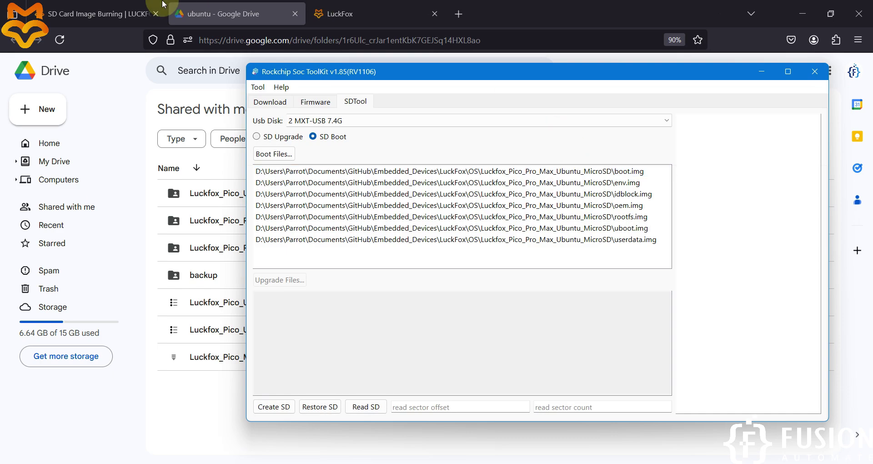
# Compare the loaded boot files, from boot.img to userdata.img, with the SocToolKit example in the wiki's SD Card Flashing section.
pyautogui.click(84, 5)
pyautogui.scroll(-10, 381, 308)
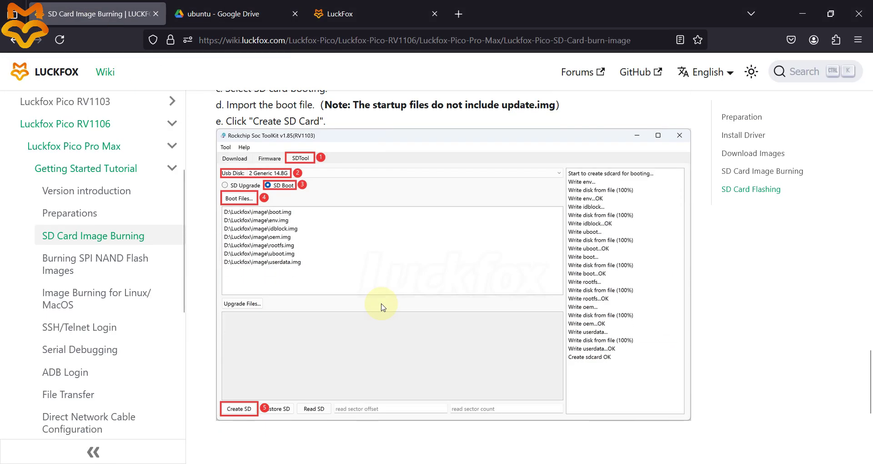
pyautogui.hotkey('alt', 'Tab')
pyautogui.moveTo(431, 68); pyautogui.dragTo(503, 69)
pyautogui.click(690, 170)
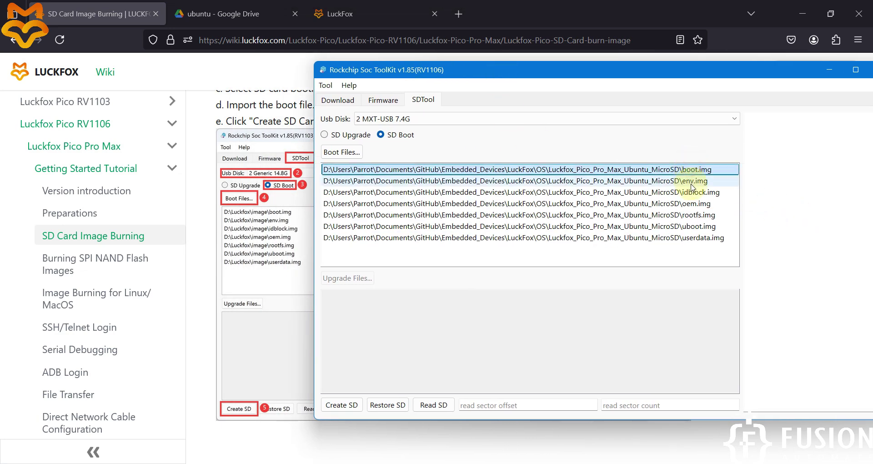
pyautogui.click(690, 181)
pyautogui.click(694, 192)
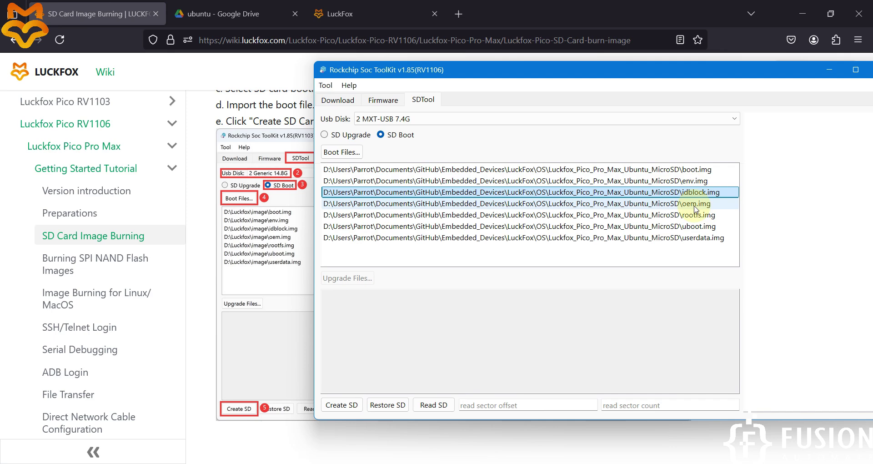
pyautogui.click(695, 204)
pyautogui.click(695, 215)
pyautogui.click(695, 226)
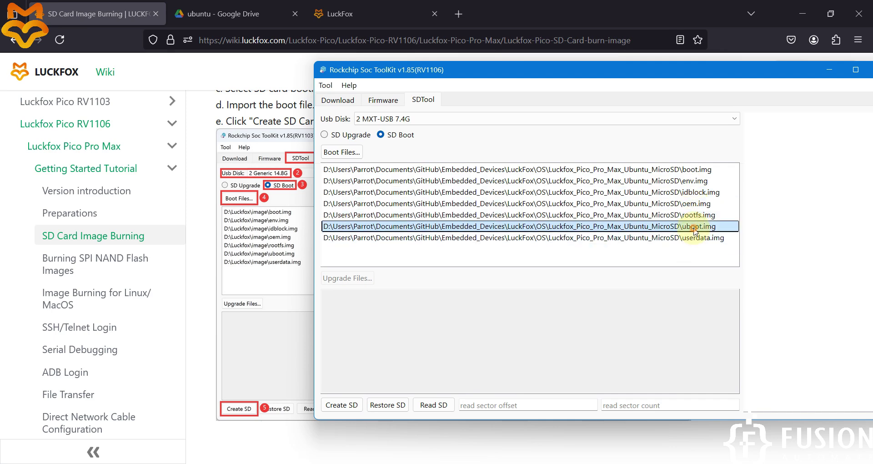
pyautogui.click(696, 238)
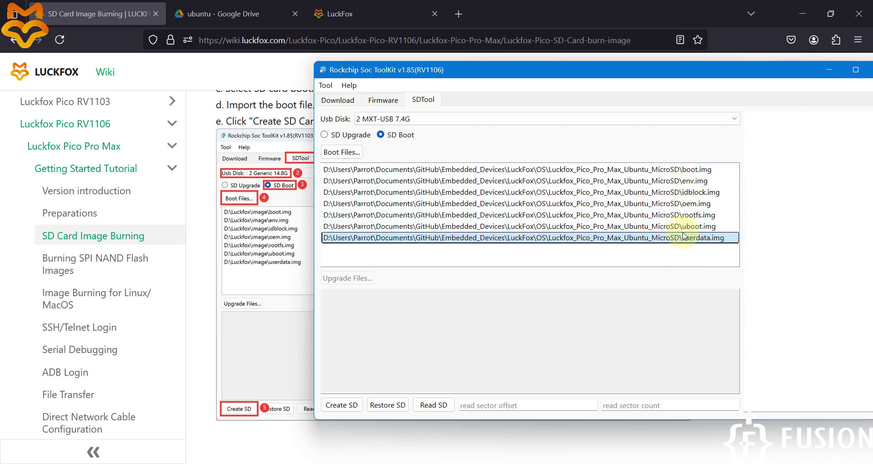
# Create the bootable SD card from the loaded boot files, review the write log, and close SocToolKit.
pyautogui.moveTo(635, 67); pyautogui.dragTo(410, 48)
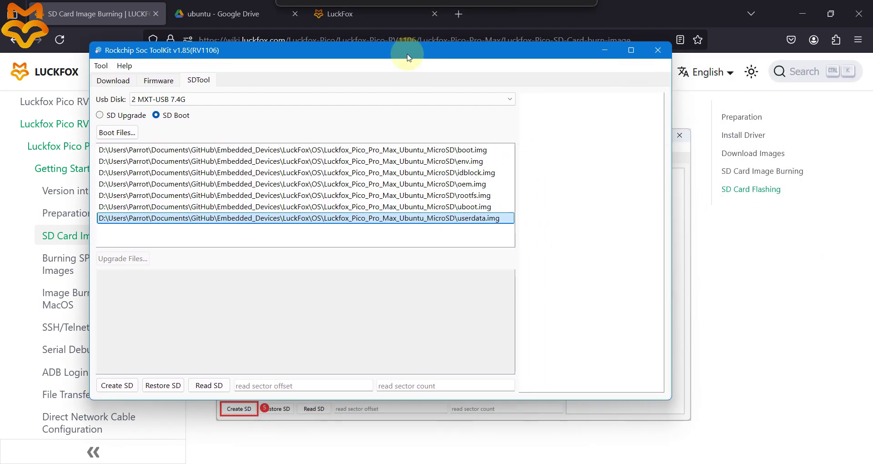
pyautogui.click(126, 386)
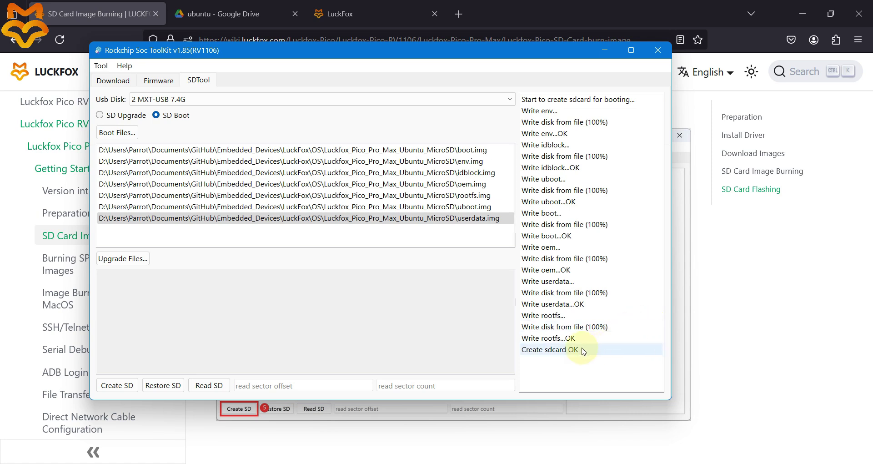
pyautogui.click(263, 219)
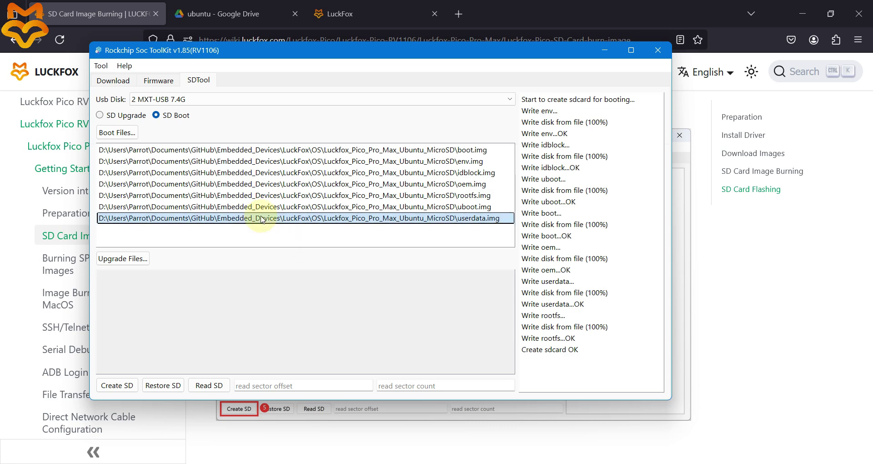
pyautogui.click(655, 54)
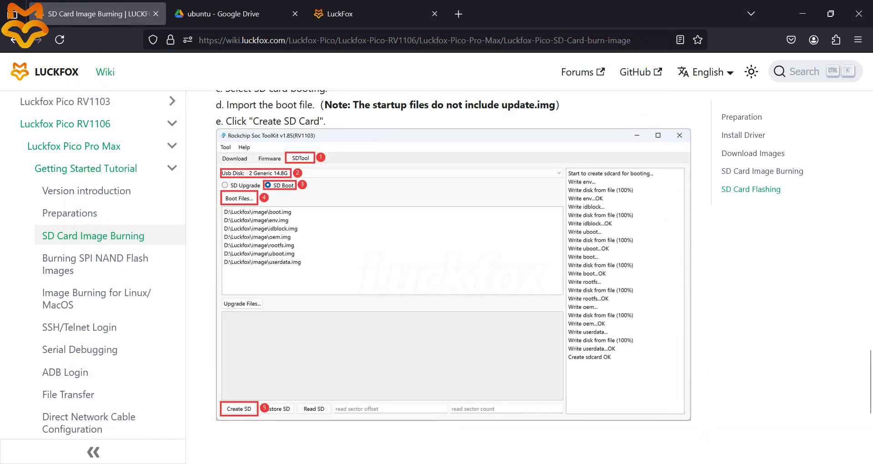
# Eject the MXT USB Device, minimize the browser, and switch to the Camo Studio view of the board.
pyautogui.click(670, 435)
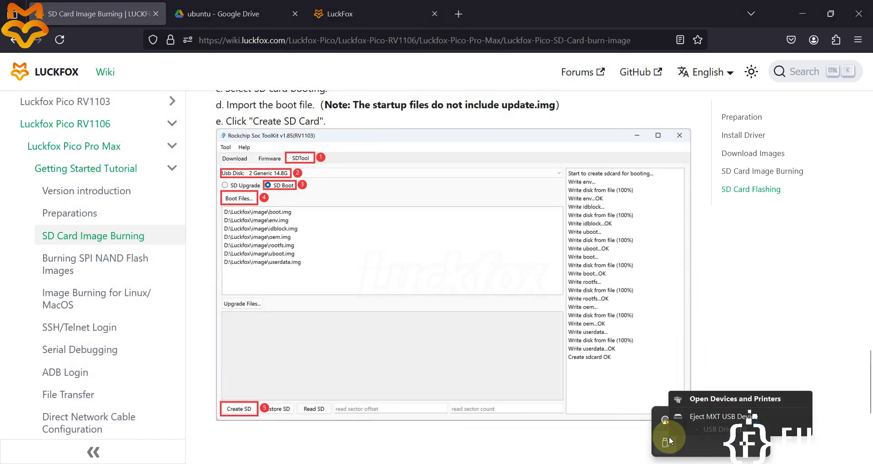
pyautogui.click(698, 417)
pyautogui.click(801, 13)
pyautogui.click(264, 459)
pyautogui.click(839, 383)
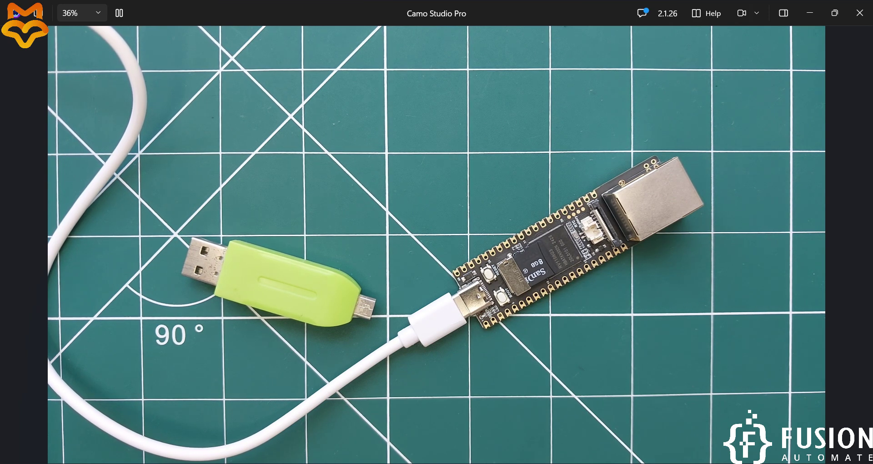
# Search Windows for "net", open Network Connections, and place its window beside the board view.
pyautogui.click(11, 461)
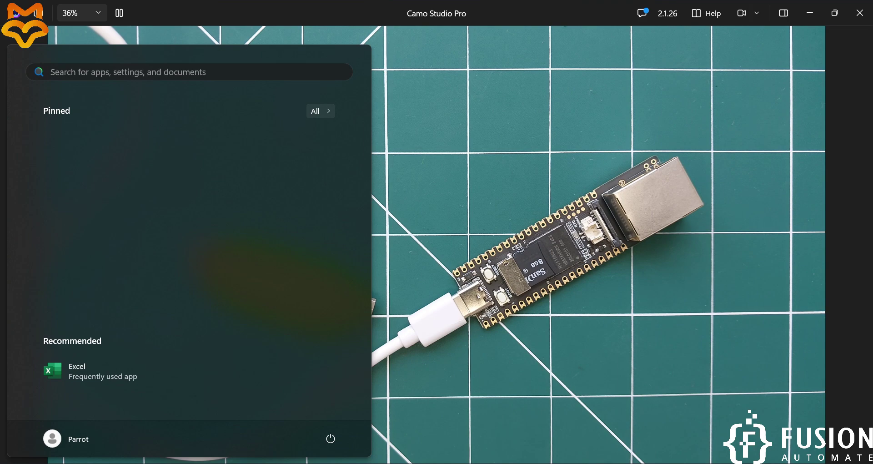
pyautogui.write('net')
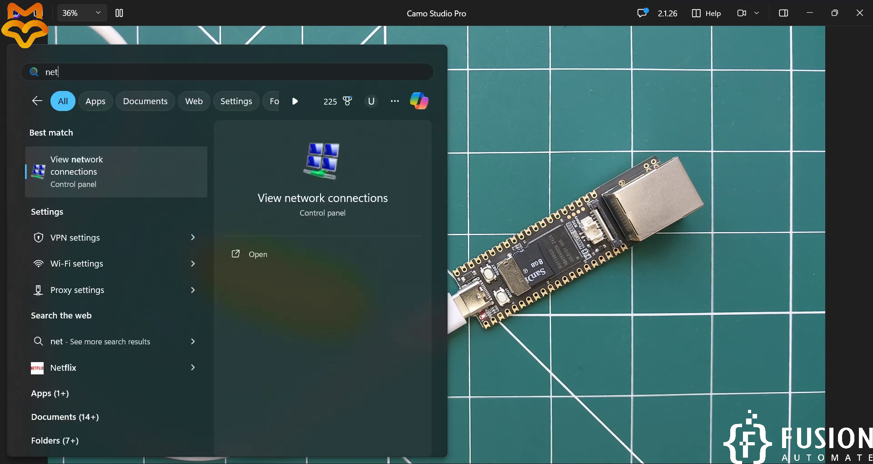
pyautogui.press('Return')
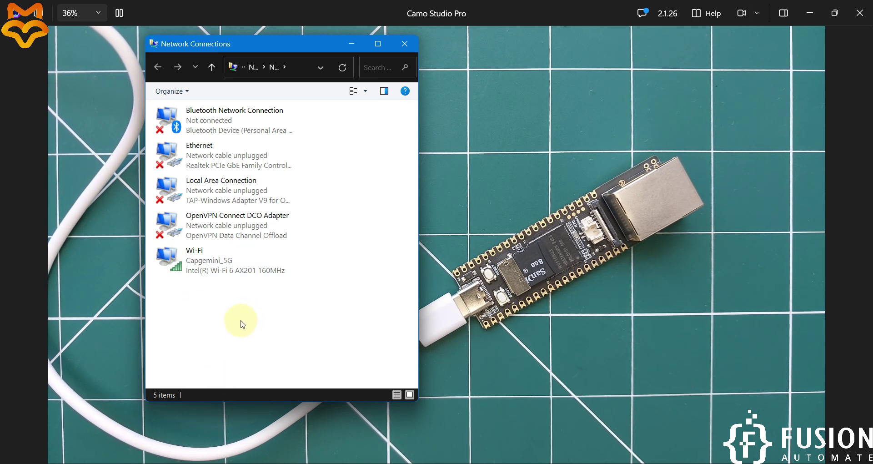
pyautogui.moveTo(246, 50); pyautogui.dragTo(210, 56)
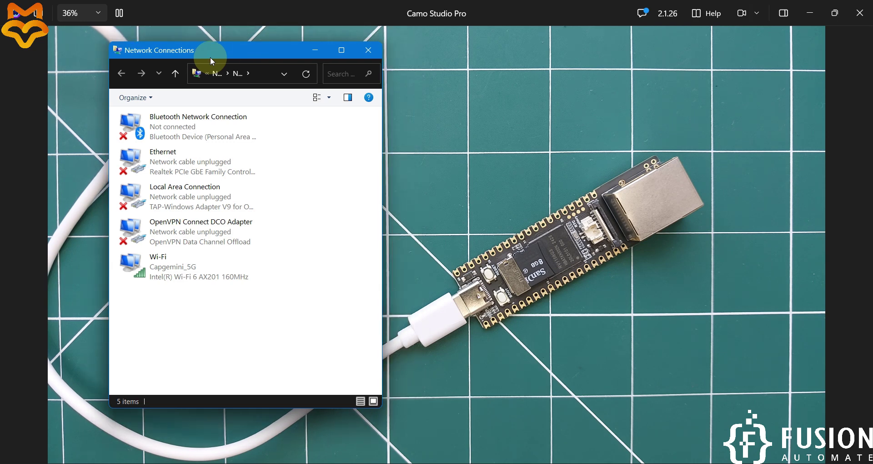